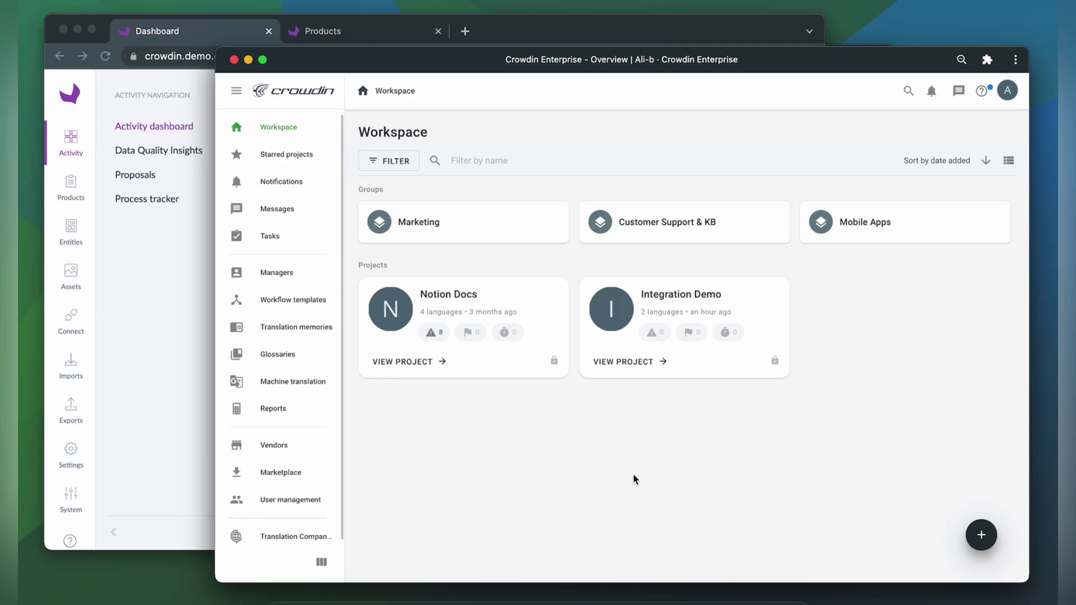
Search the Marketplace for 'aken' and install the Akeneo app, then return to the Workspace.
click(269, 476)
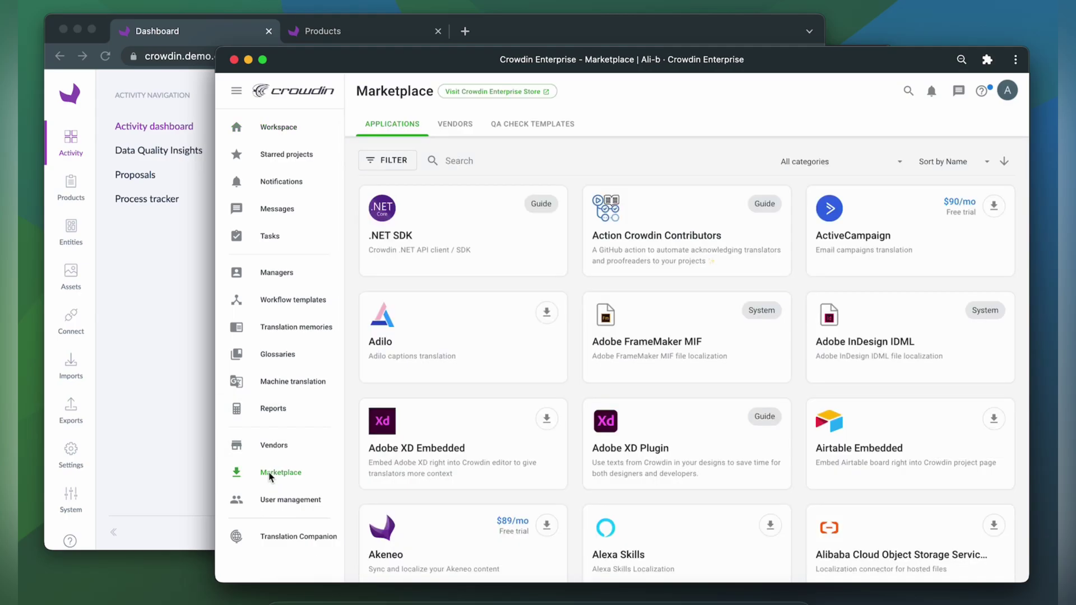
click(476, 152)
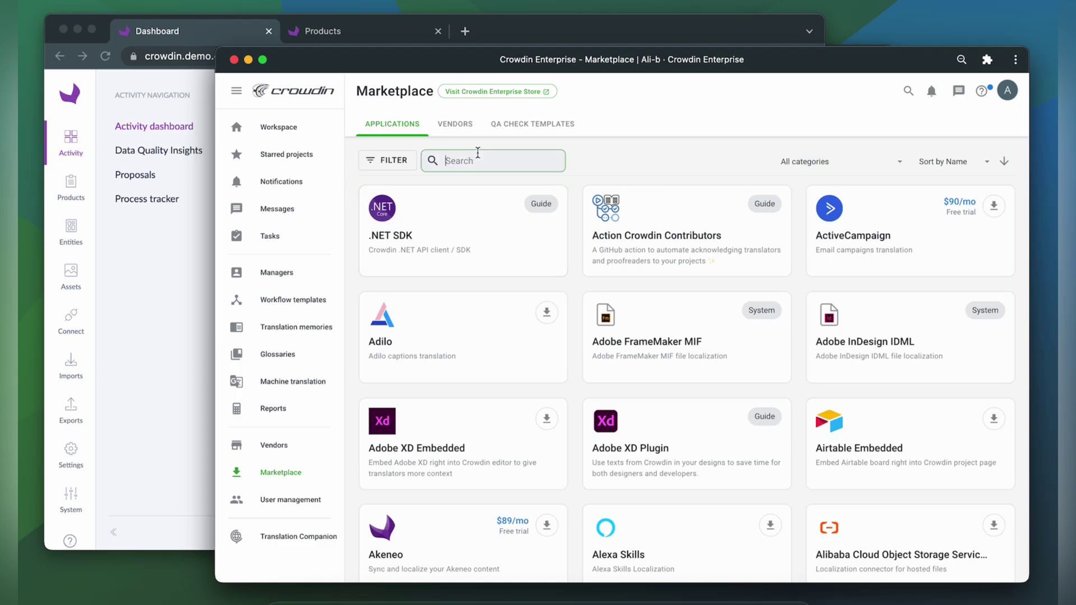
text(aken)
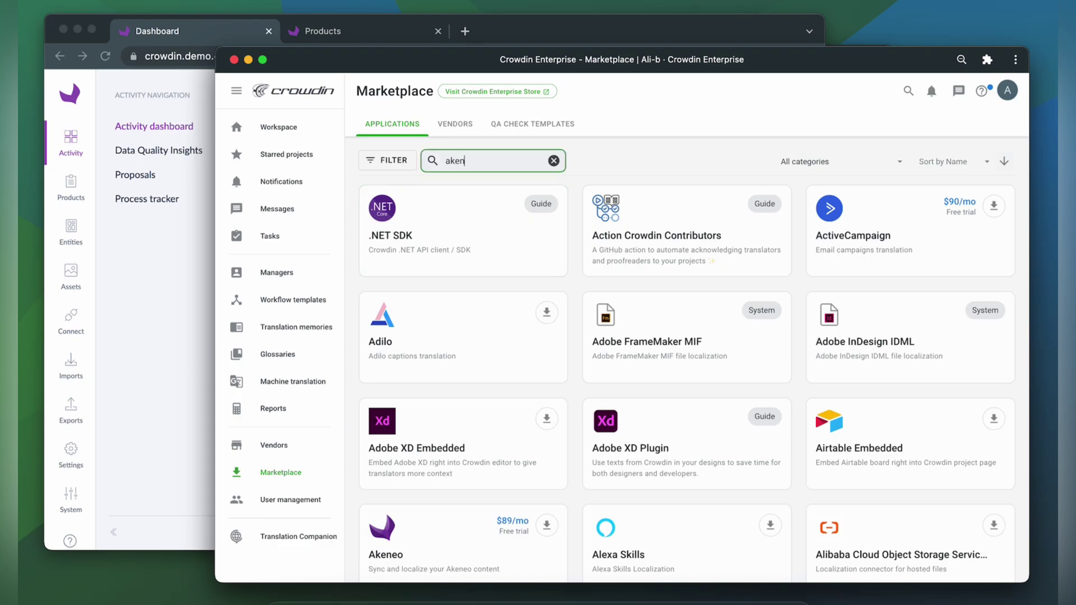
click(546, 206)
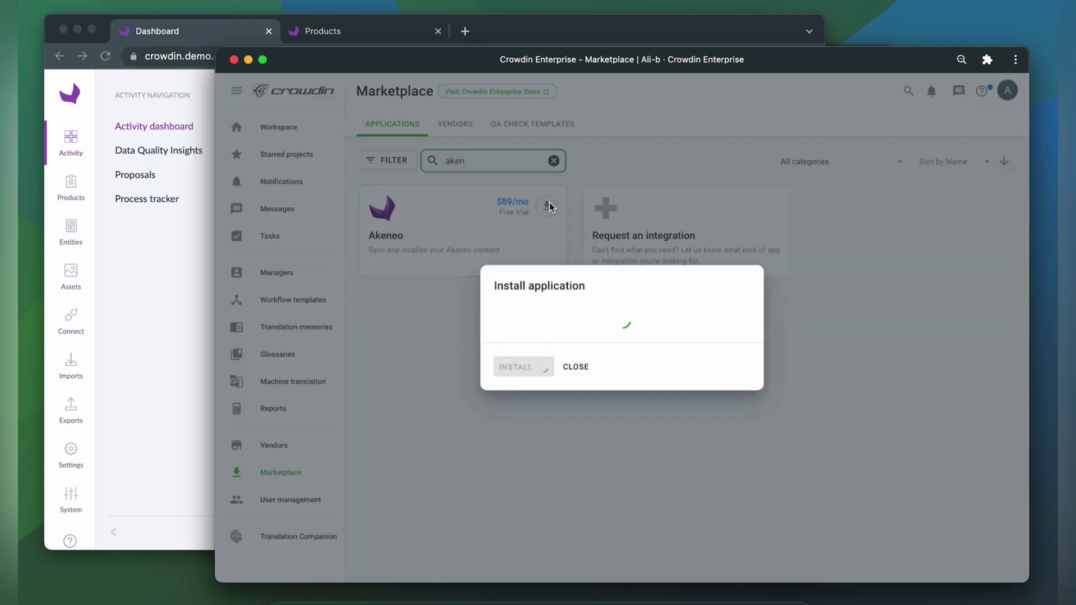
click(522, 481)
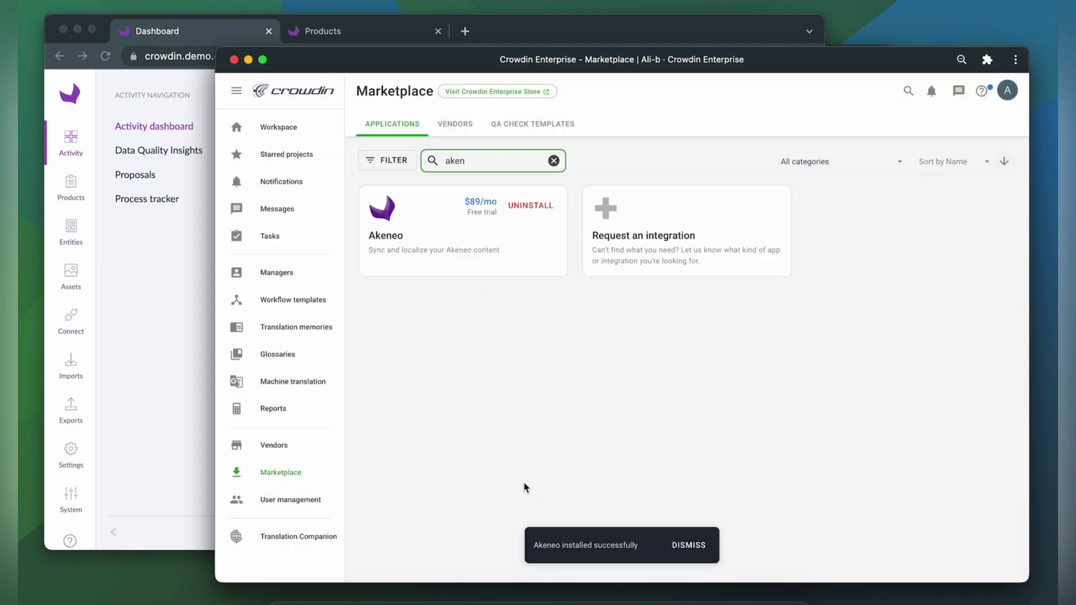
click(285, 130)
Go to the Integration Demo project's Integrations section and open the Akeneo integration's login form.
click(682, 302)
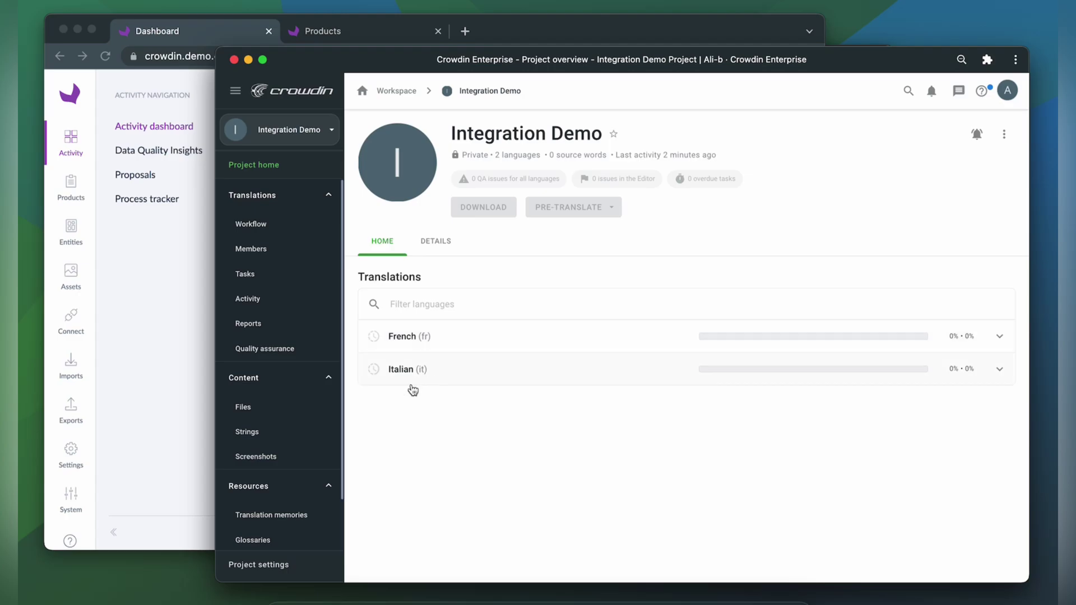
scroll(276, 498, down, 2)
click(274, 537)
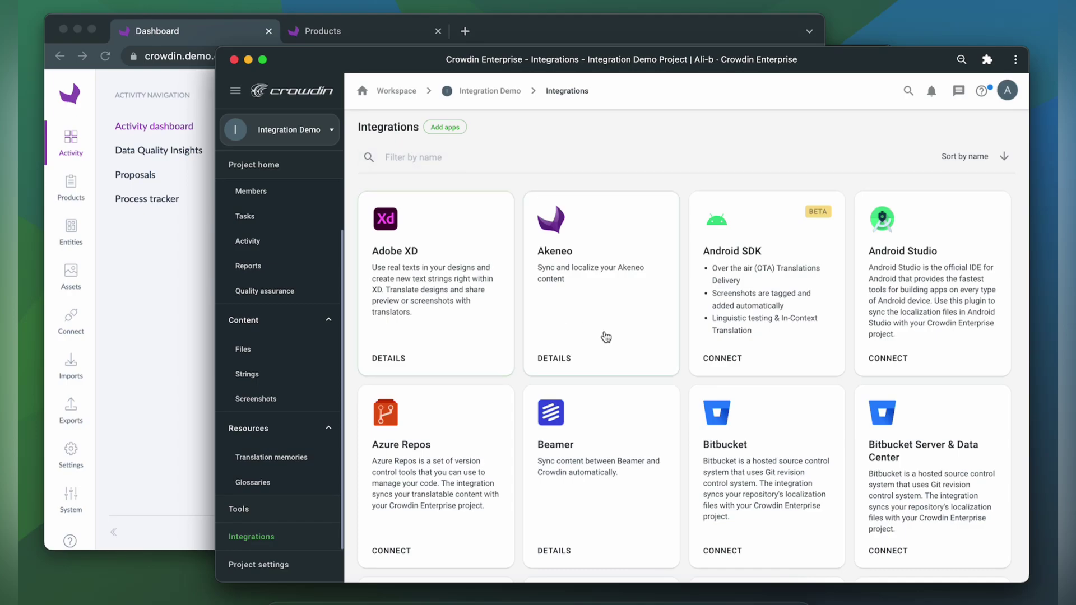
click(588, 264)
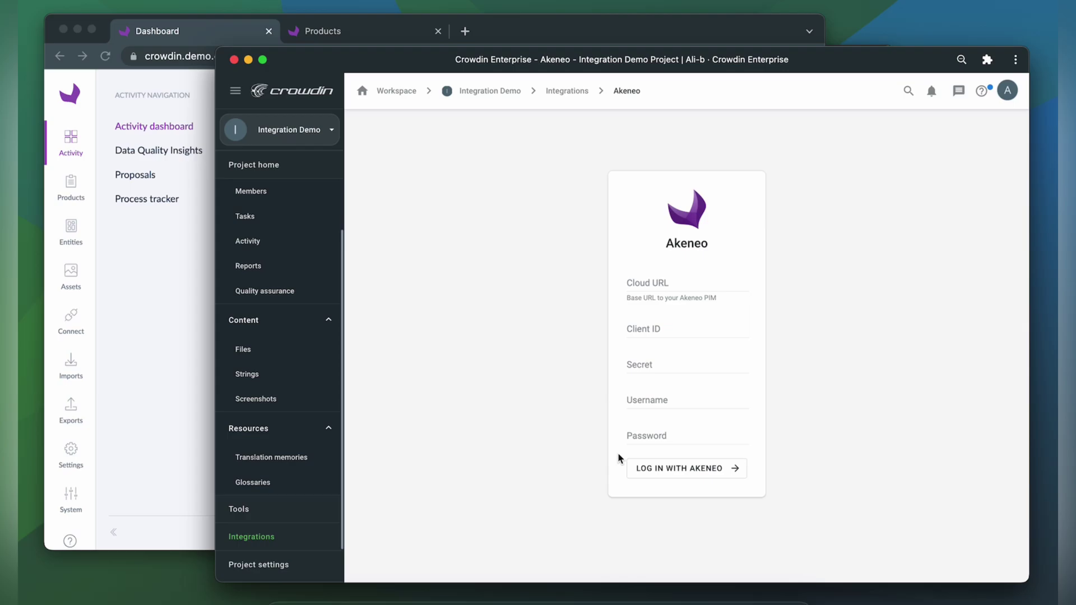
Create and save a new Akeneo connection labelled 'Crowdin' under Connection settings.
click(168, 312)
click(71, 320)
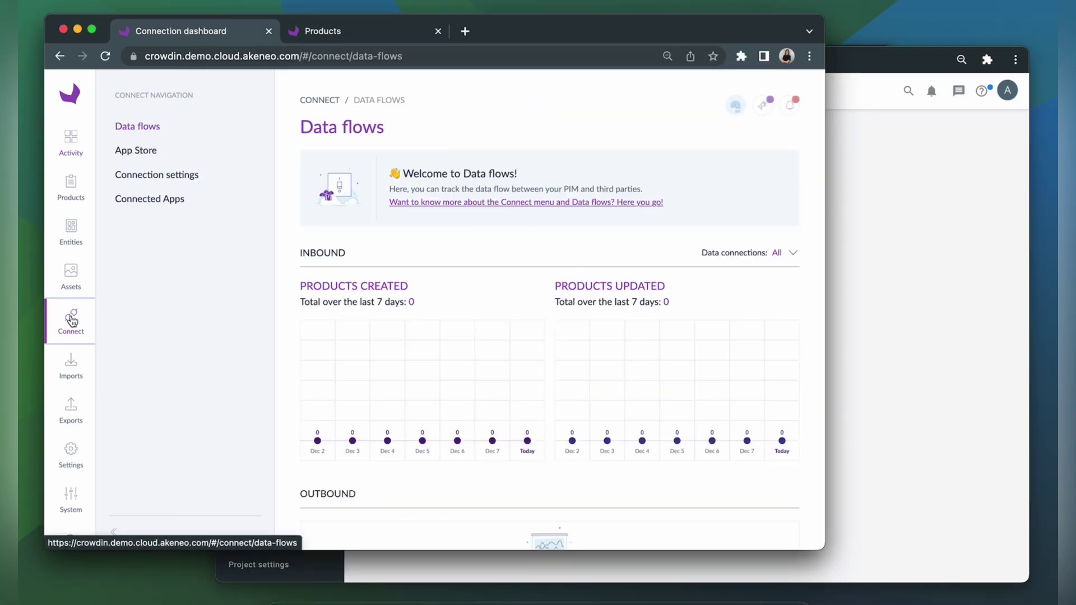
click(160, 176)
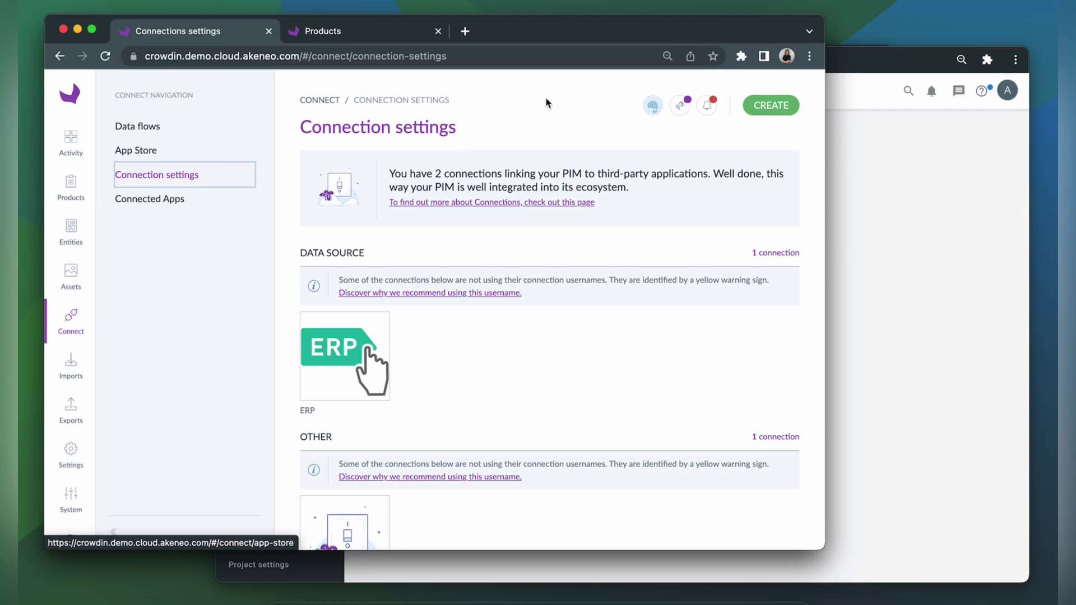
click(769, 106)
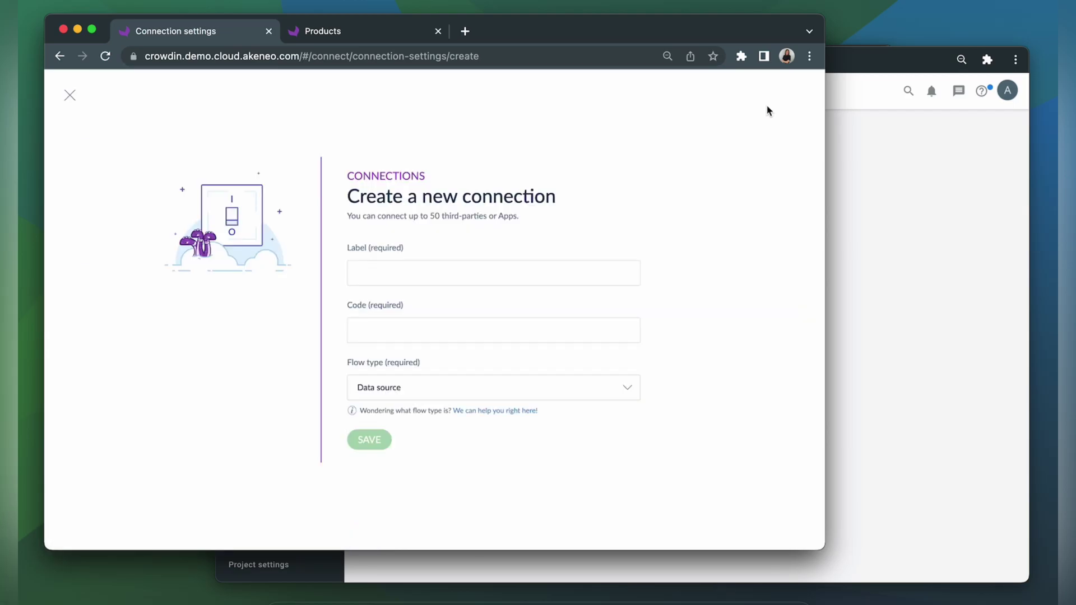
click(402, 272)
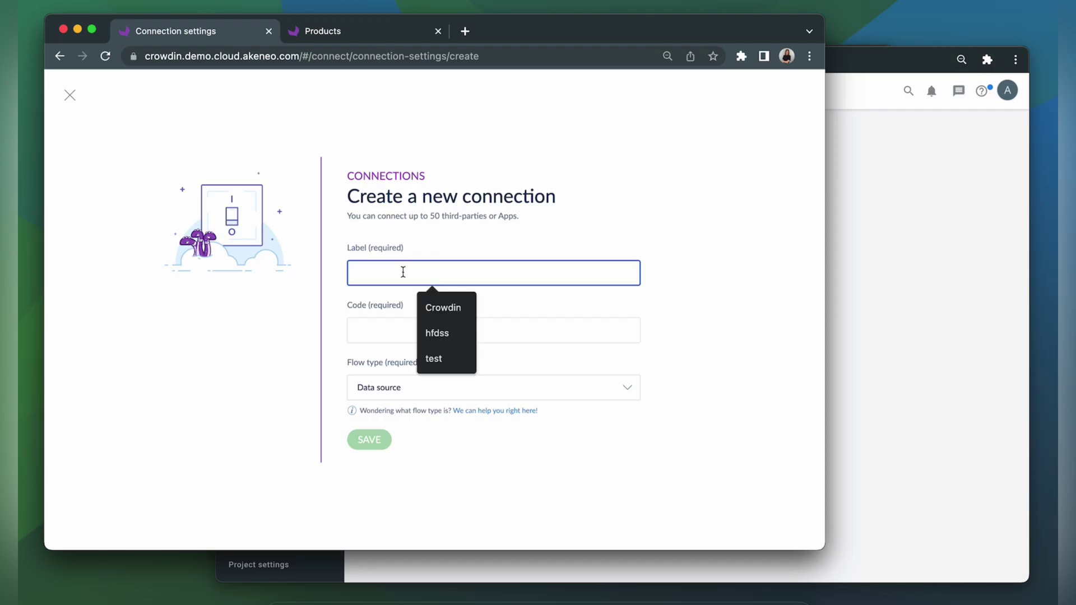
click(435, 305)
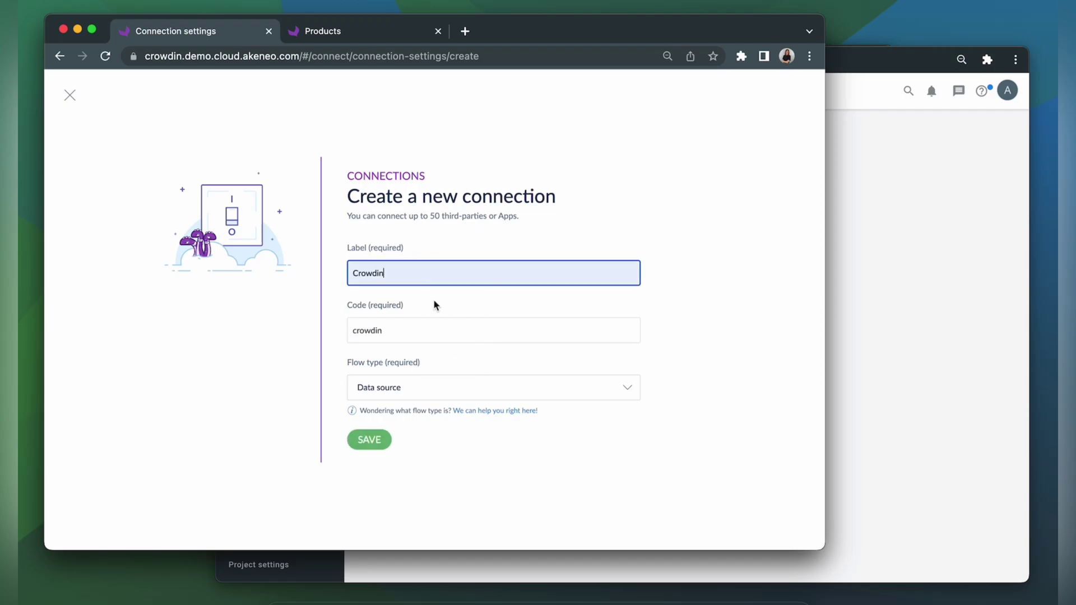
click(366, 443)
Give the Crowdin connection the Manager role and Manager group, and save.
scroll(365, 446, down, 5)
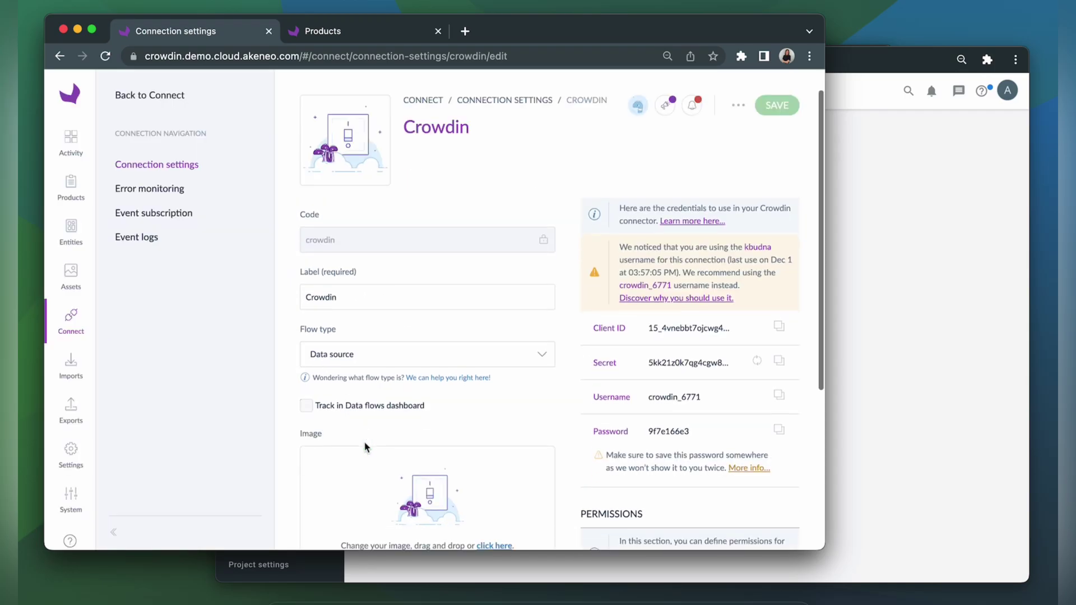
scroll(366, 446, down, 2)
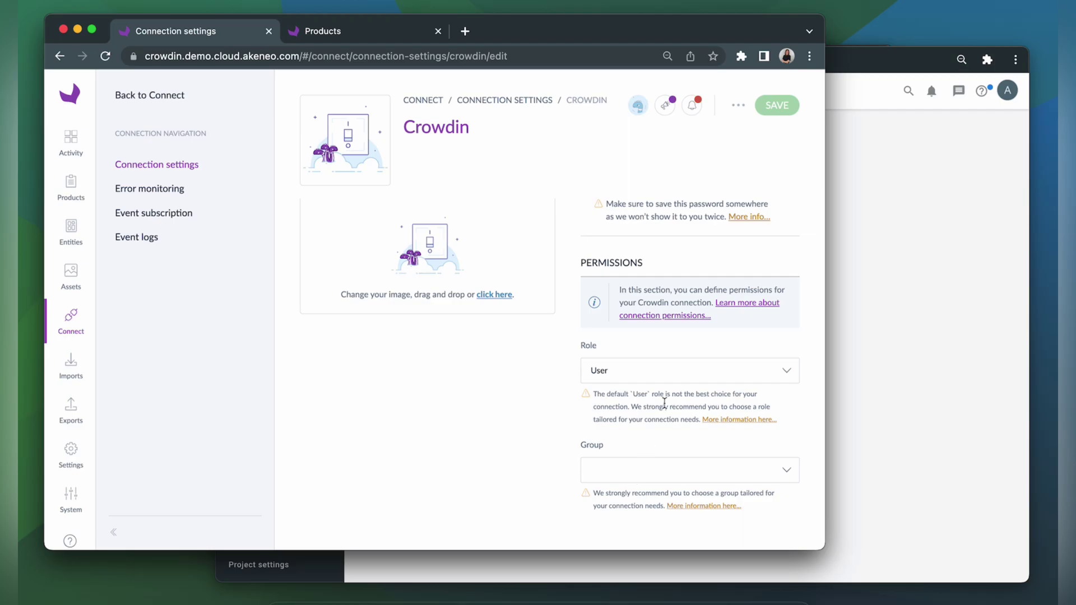
click(672, 377)
click(645, 423)
click(629, 465)
click(632, 323)
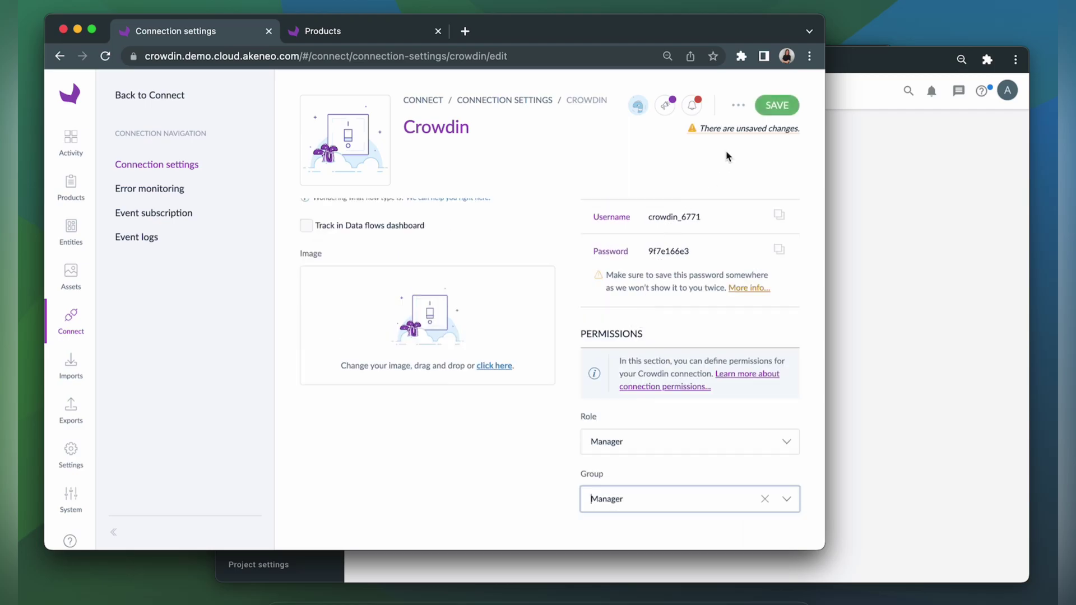
click(777, 105)
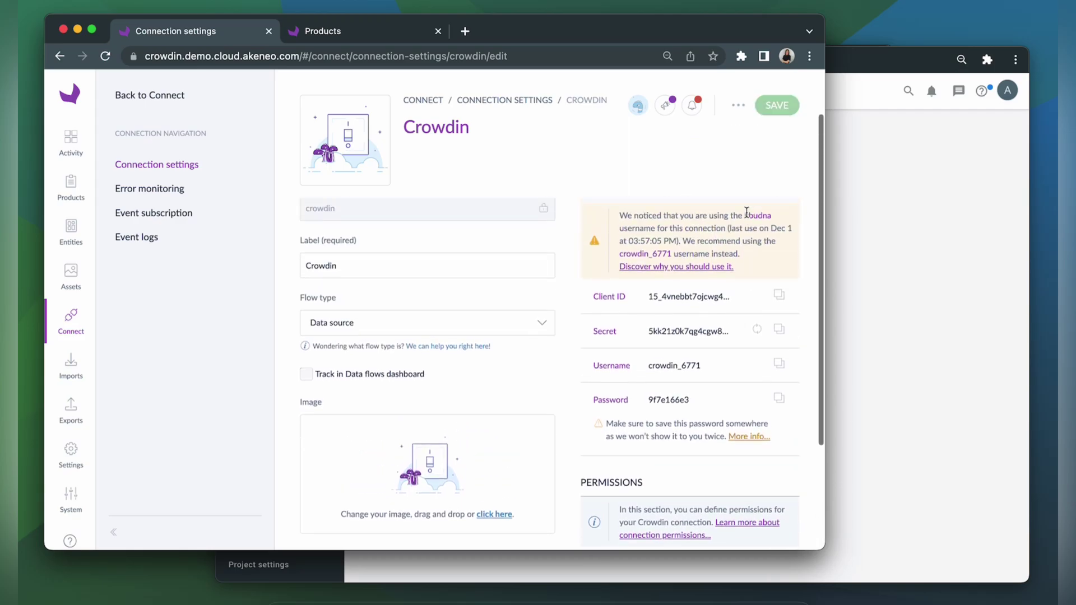
Paste the Akeneo connection's credentials into the Crowdin login's username, password, client ID and secret fields.
click(778, 398)
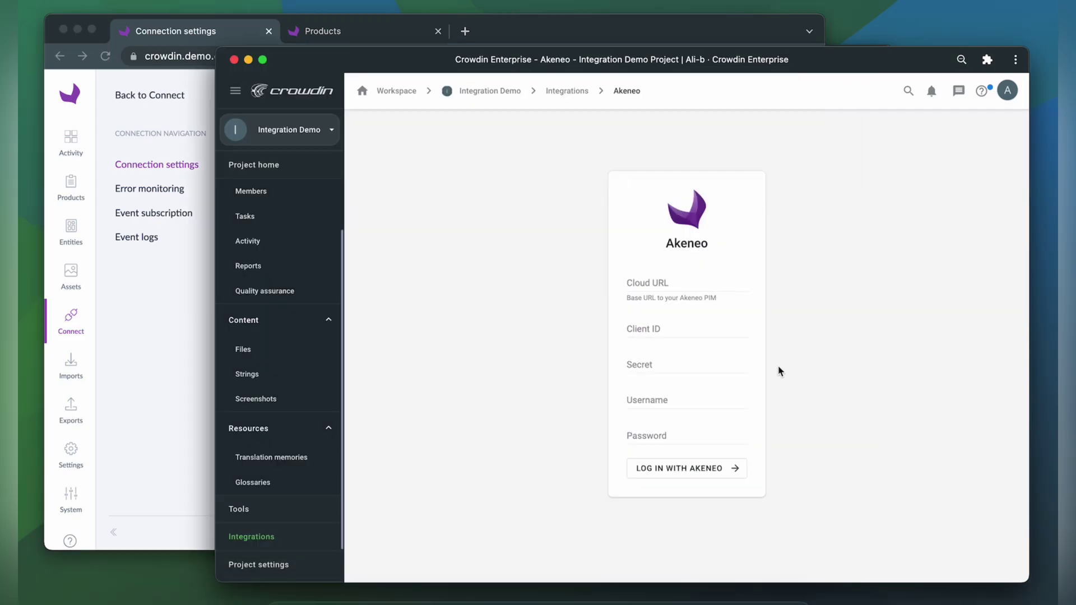
click(670, 396)
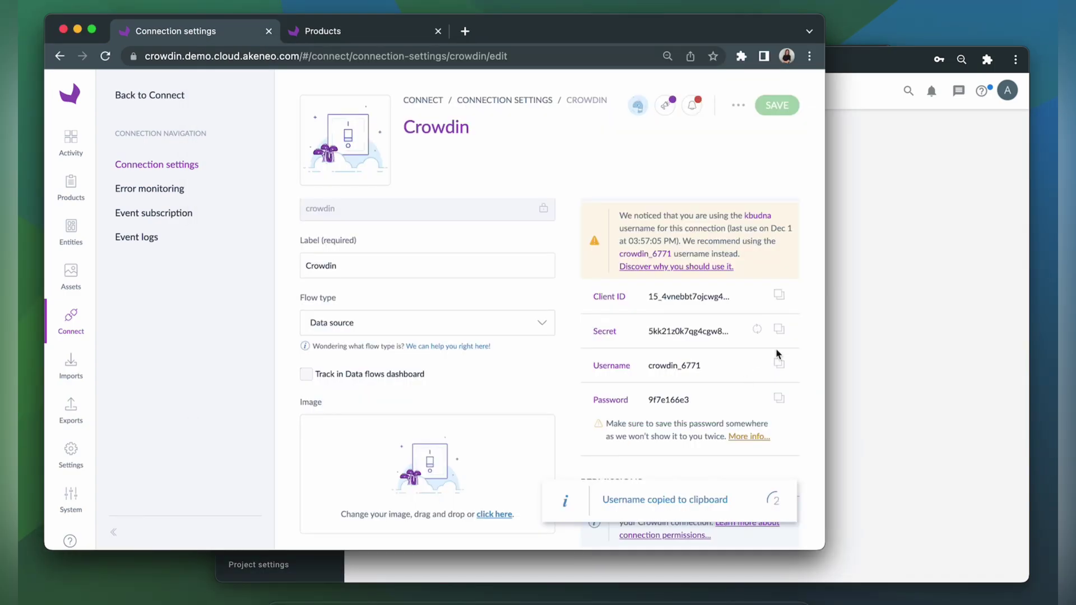
key(super+v)
key(super+v)
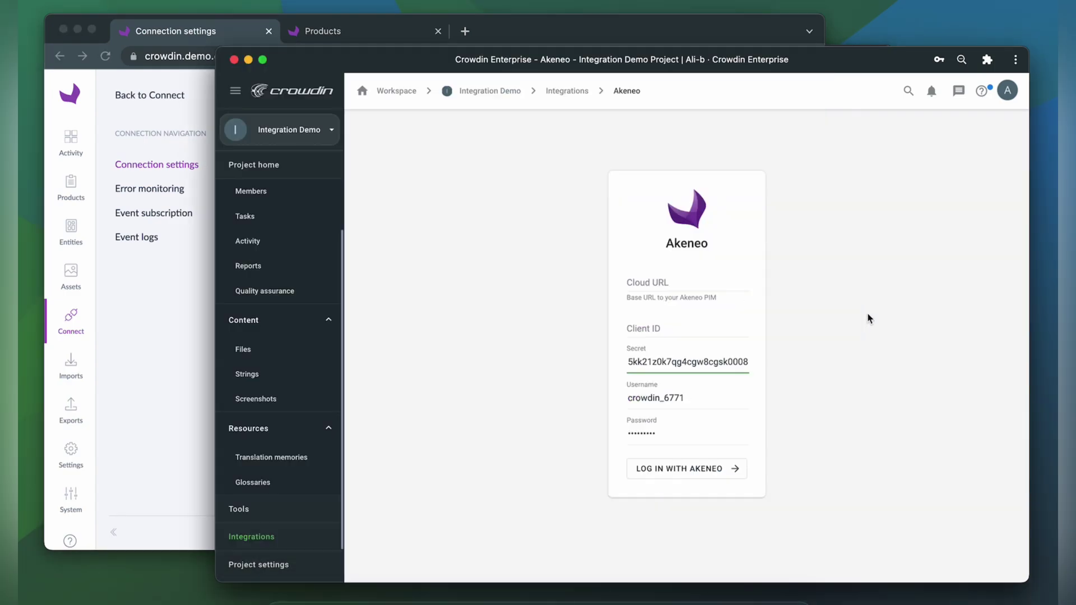
click(643, 325)
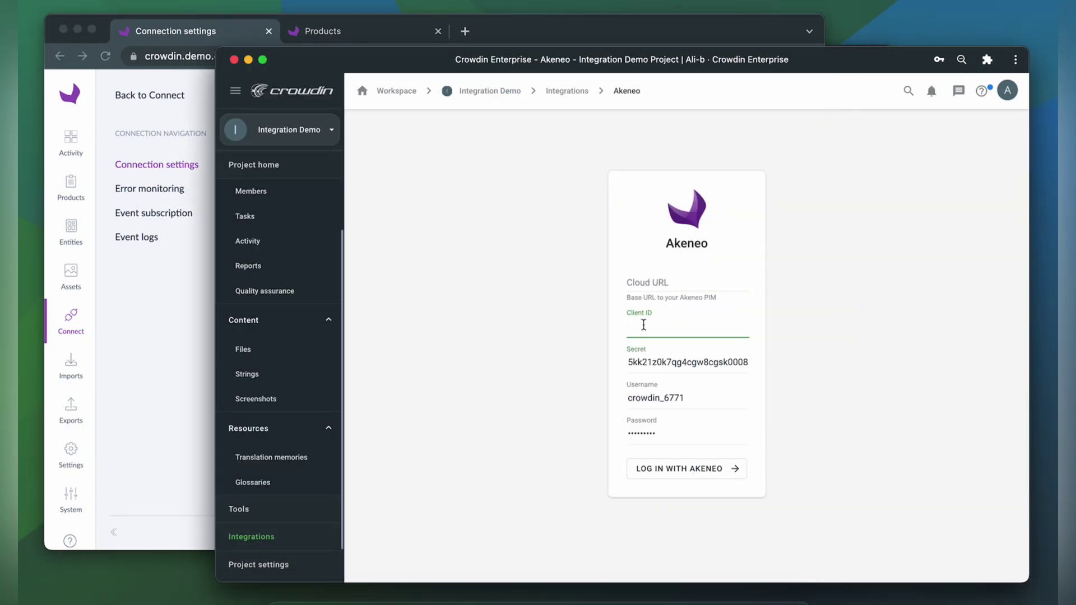
key(super+v)
Copy the Akeneo PIM web address into Cloud URL and log in with Akeneo.
click(138, 309)
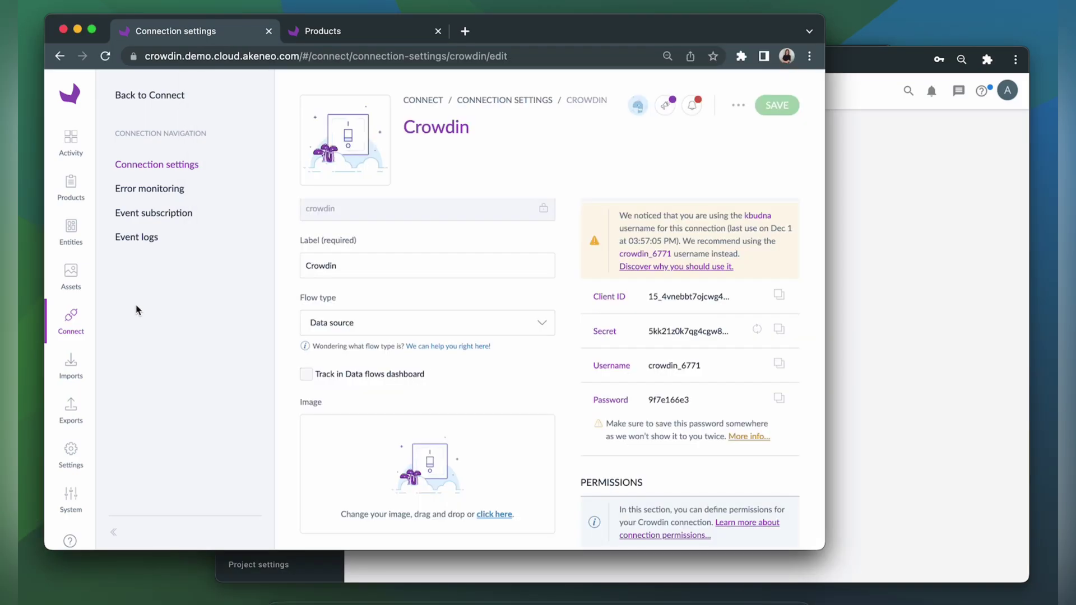
click(64, 98)
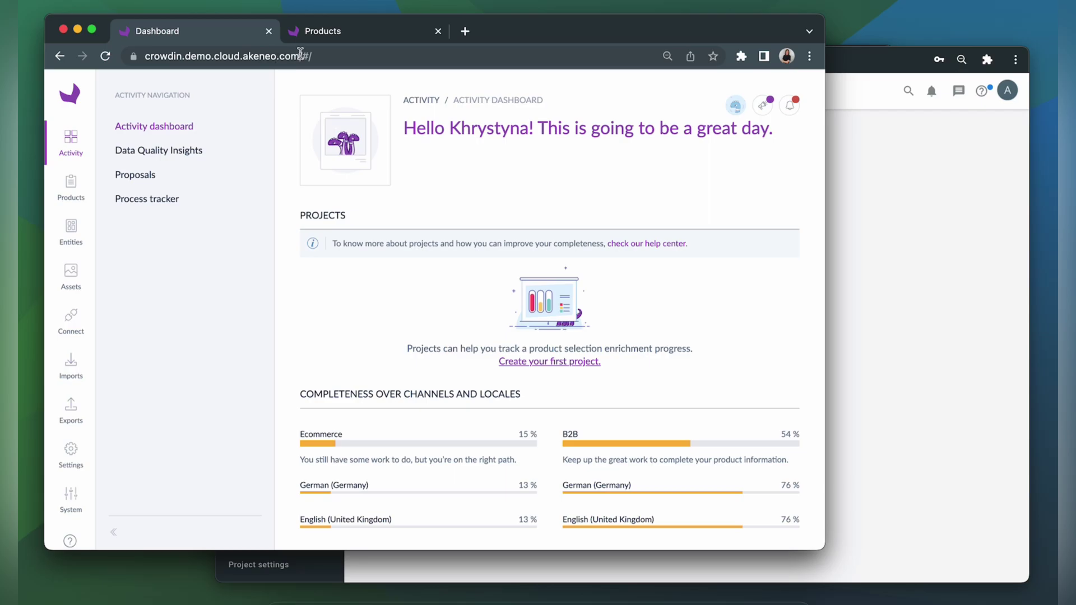
drag(301, 54, 140, 57)
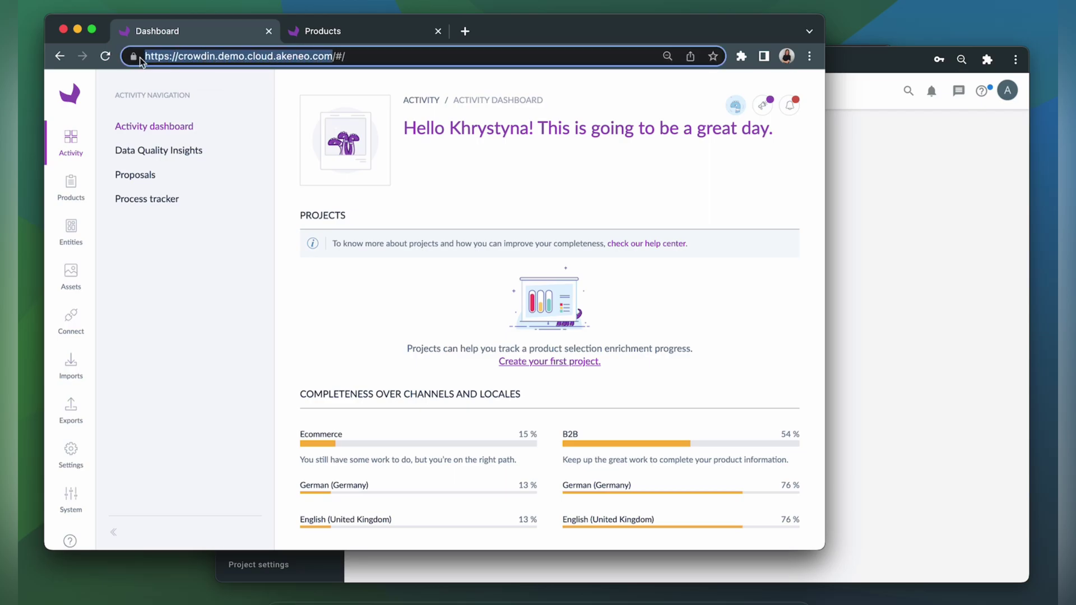
click(884, 193)
click(642, 279)
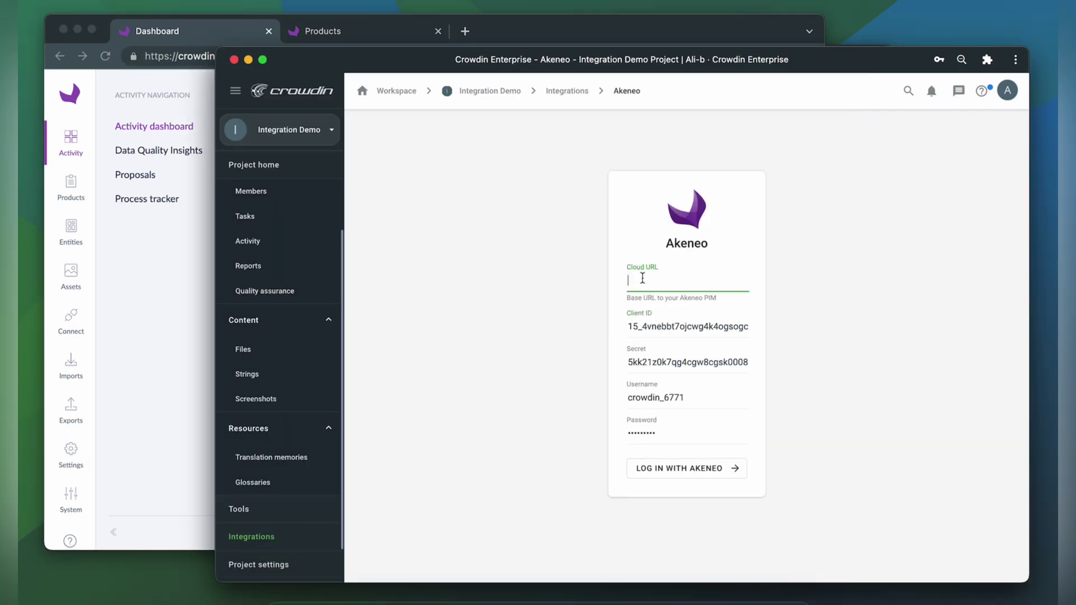
key(super+v)
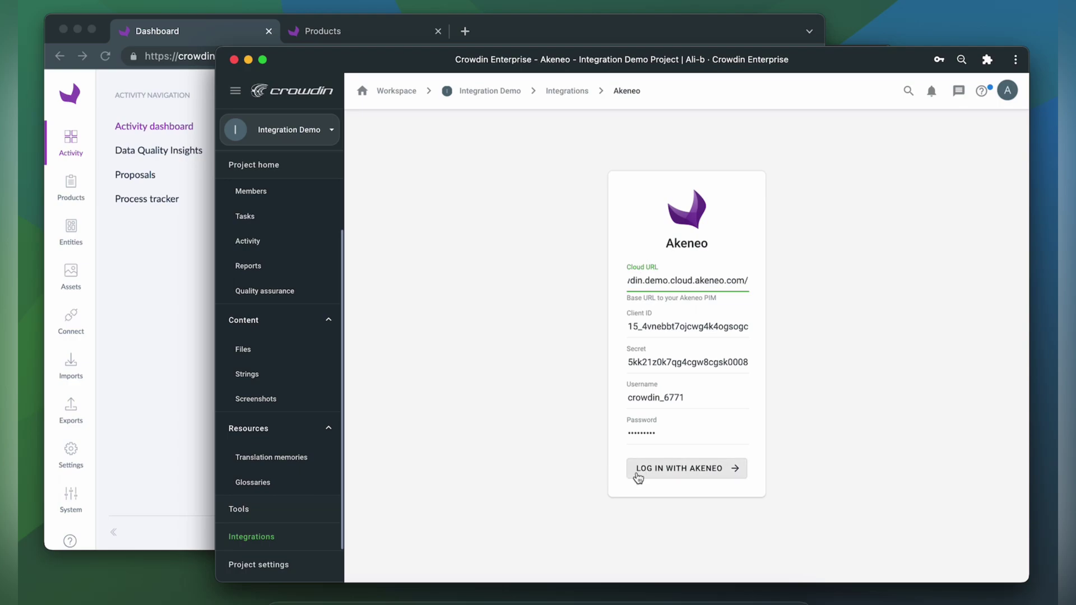
click(681, 468)
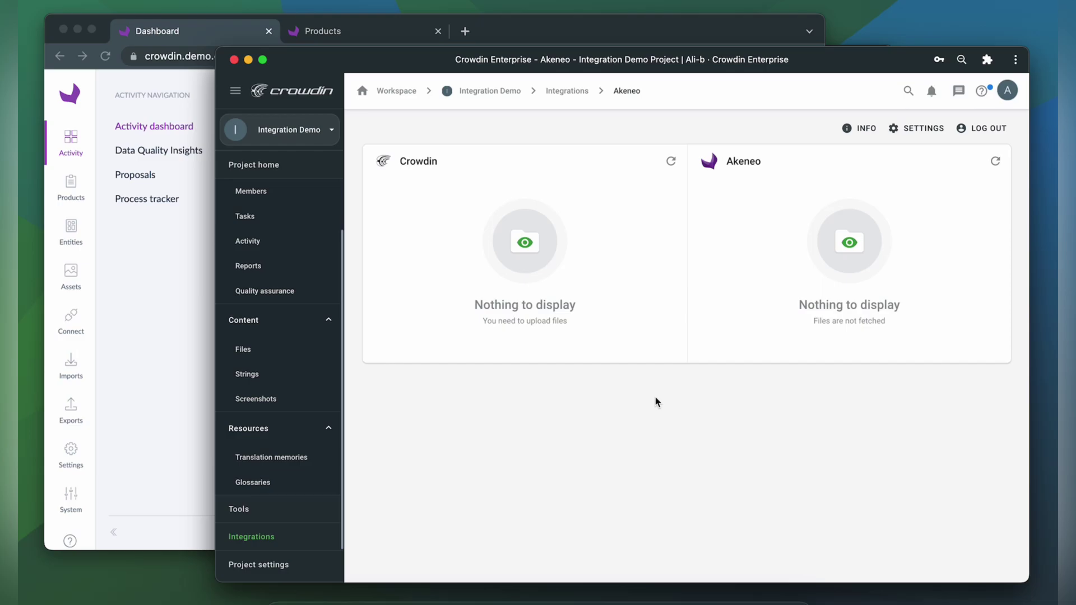
Add French (France) to the Onboarder channel's locales in Akeneo Settings and save the channel.
click(192, 361)
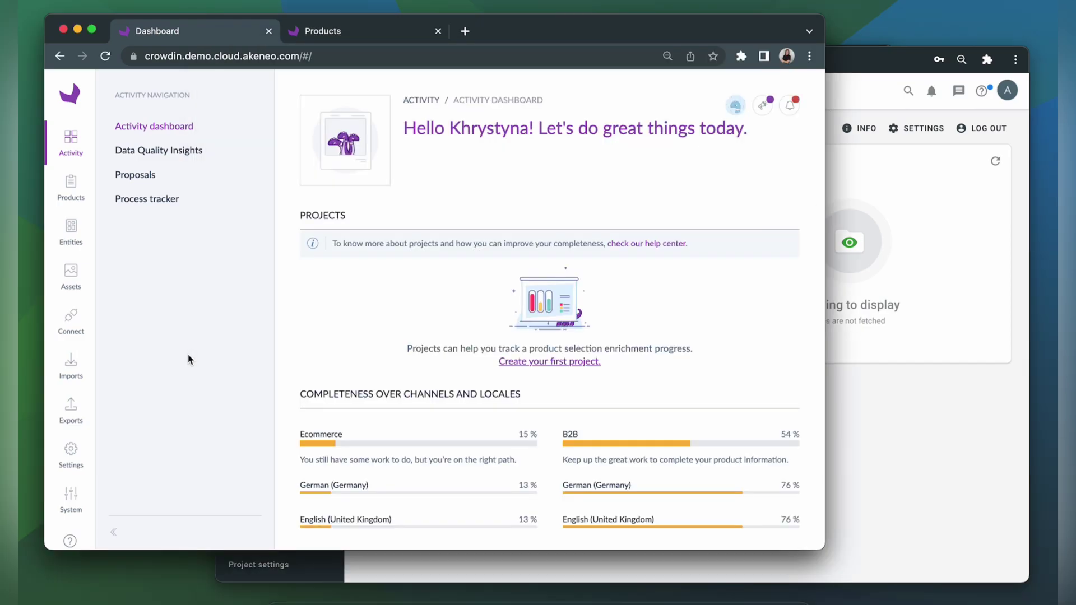
click(76, 451)
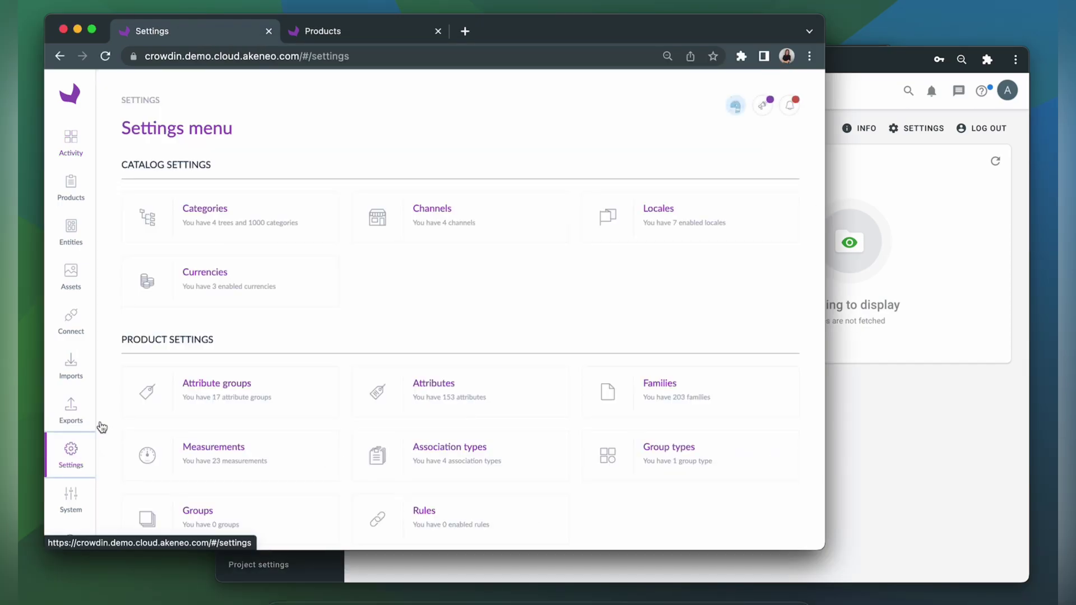
click(397, 228)
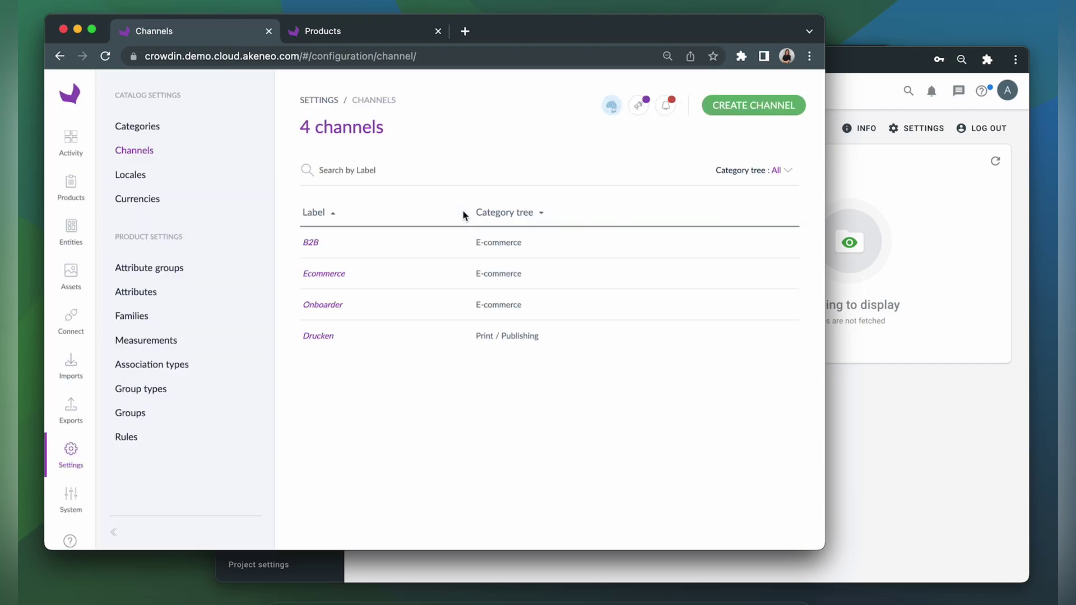
click(353, 305)
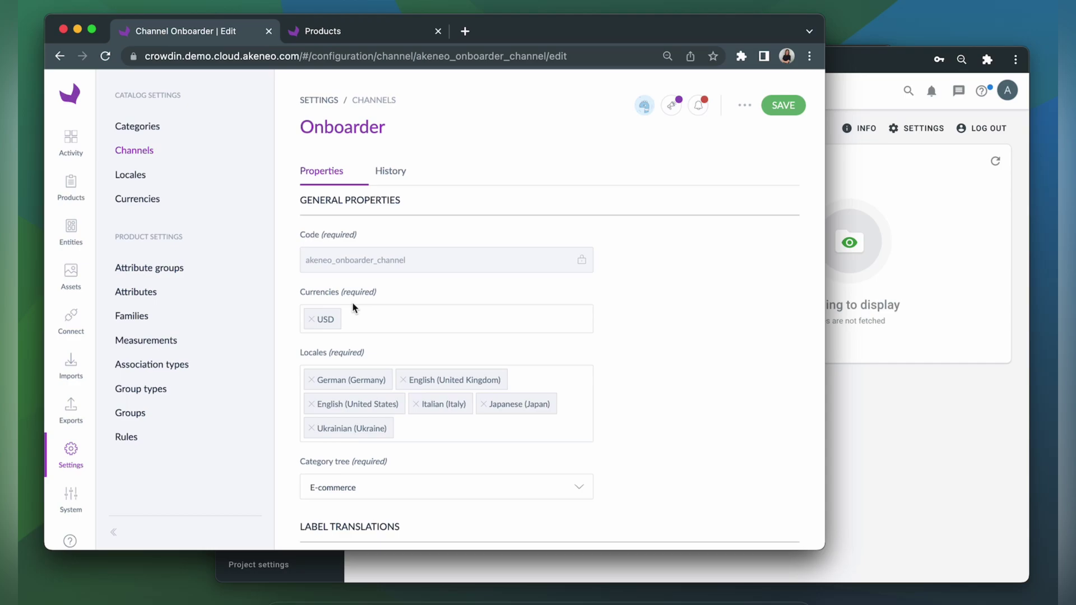
click(411, 427)
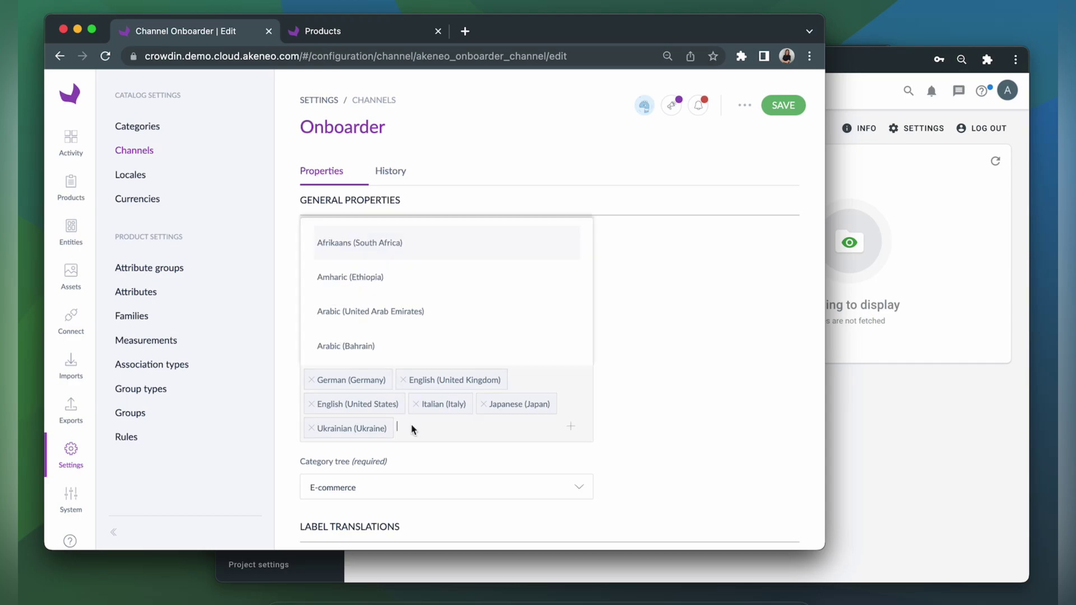
text(fre)
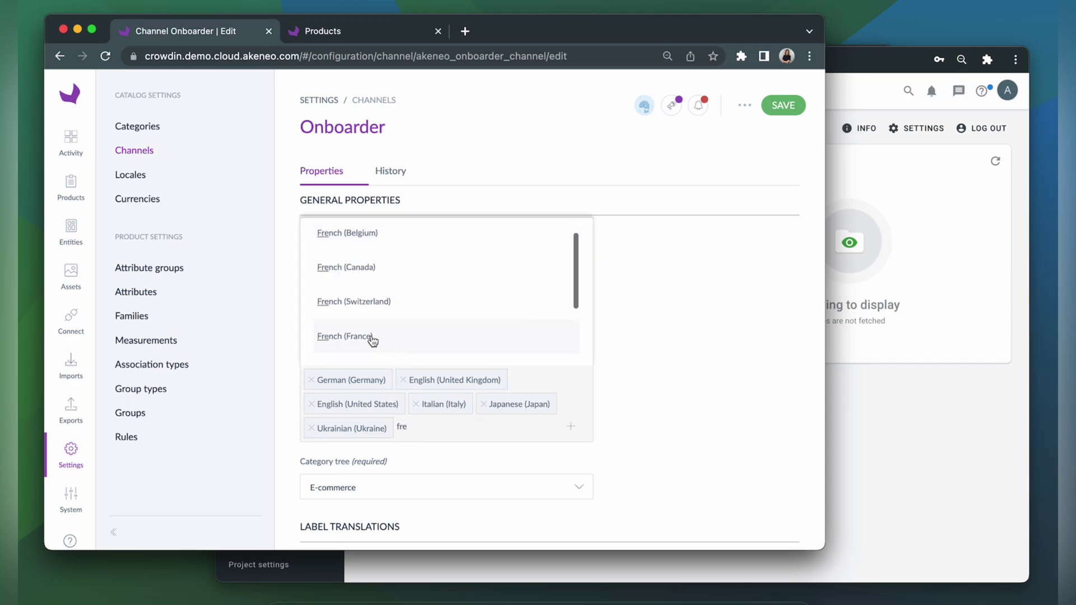
click(372, 343)
click(778, 112)
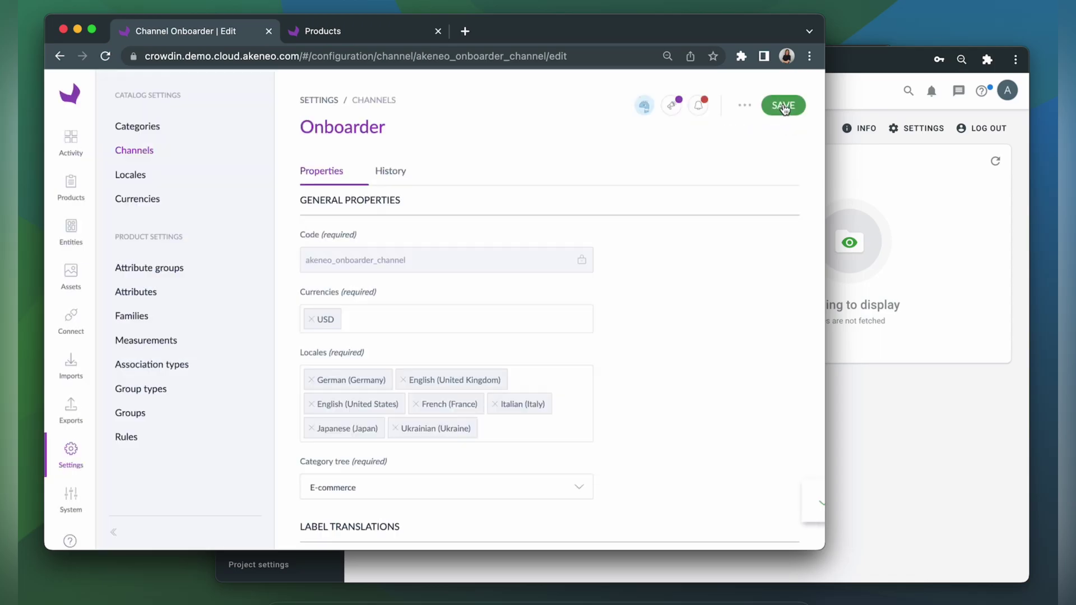
click(999, 422)
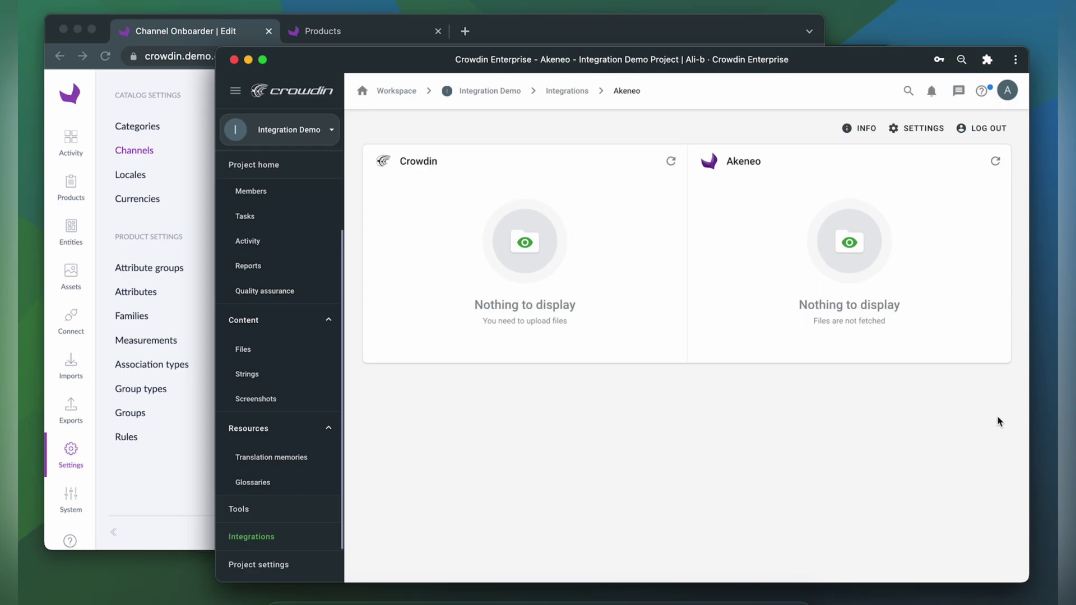
Reload the integration and save settings with source en_US, French fr_FR and Italian it_IT.
key(super+r)
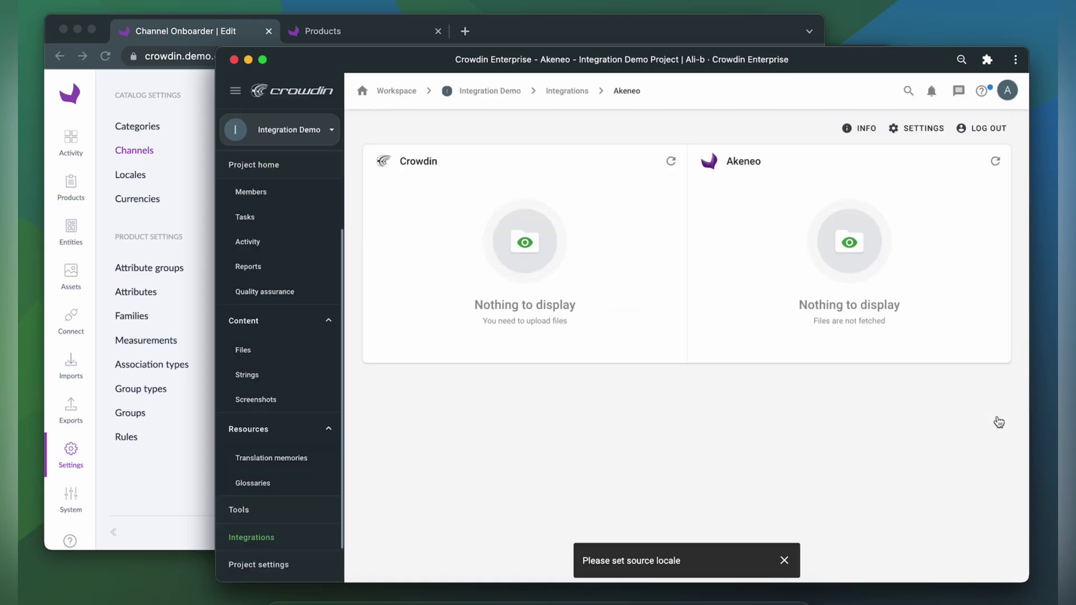
click(913, 130)
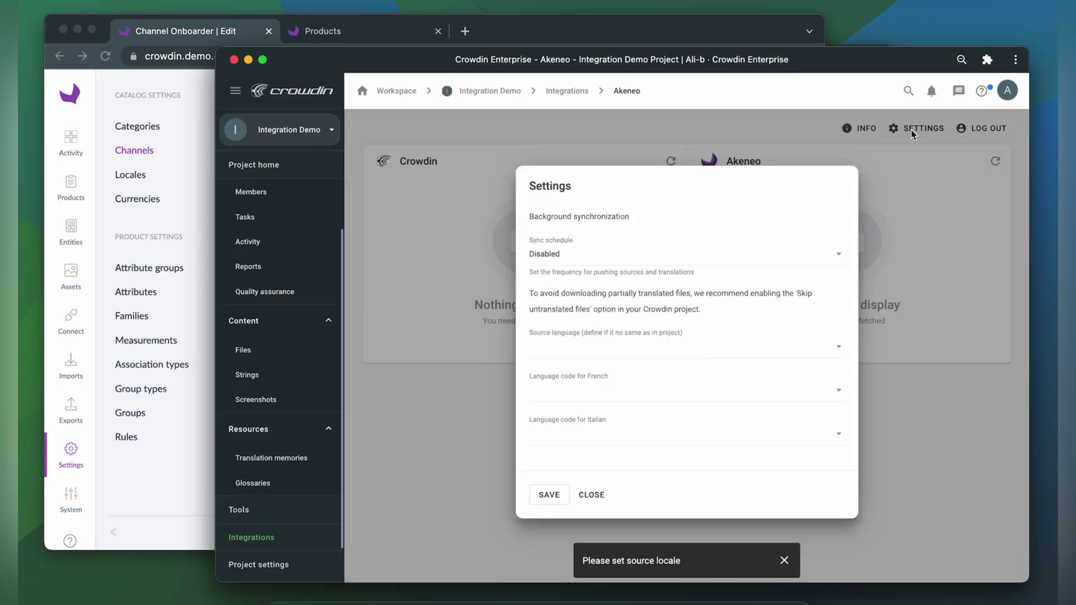
click(623, 355)
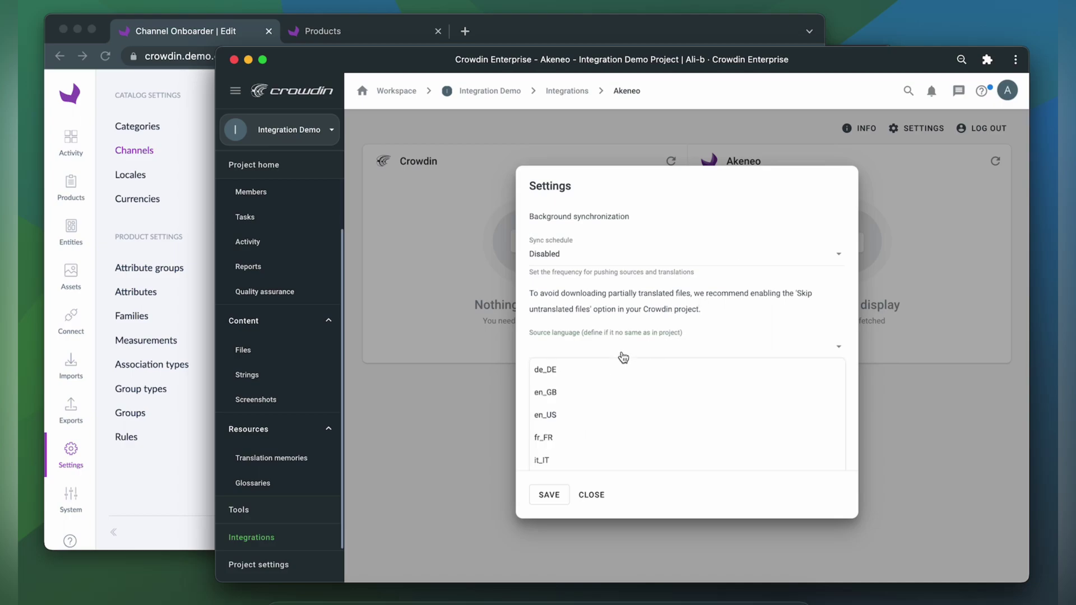
click(594, 415)
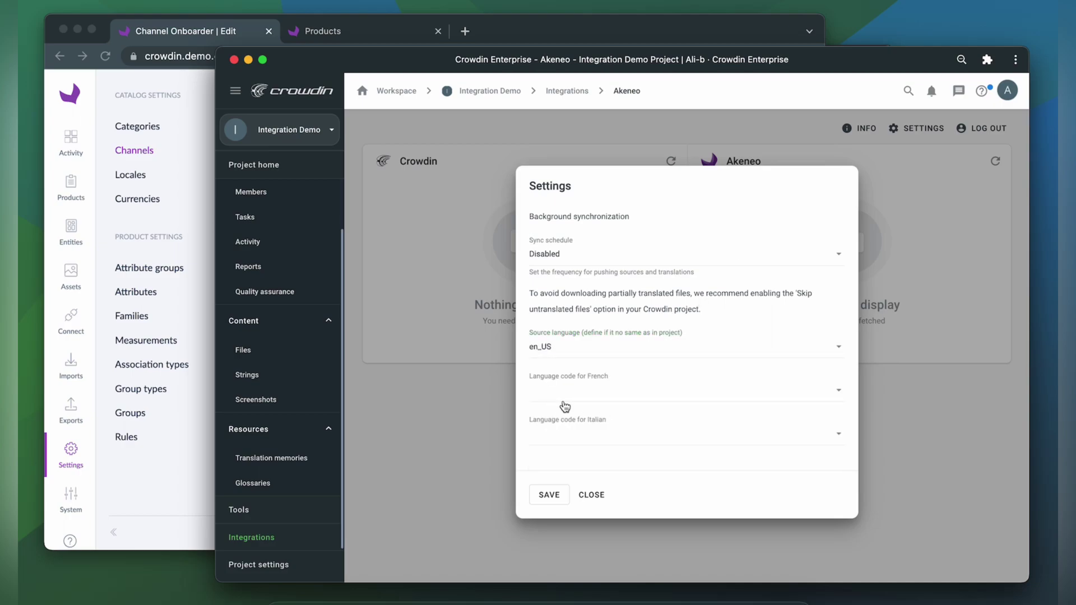
click(567, 404)
scroll(569, 438, down, 2)
click(565, 432)
click(560, 430)
click(560, 444)
click(552, 496)
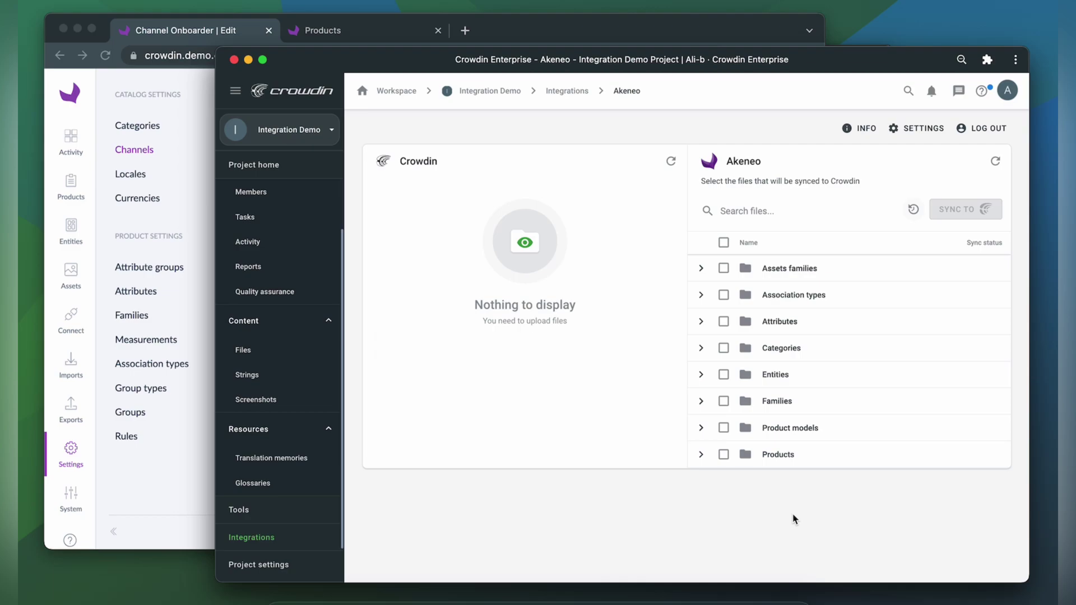
click(752, 212)
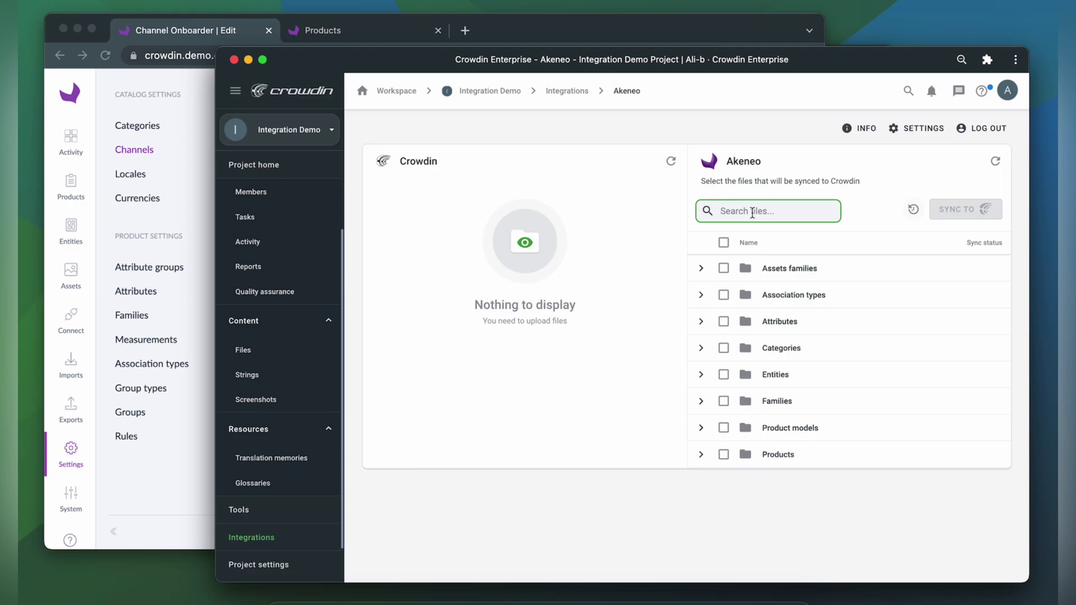
text(15835)
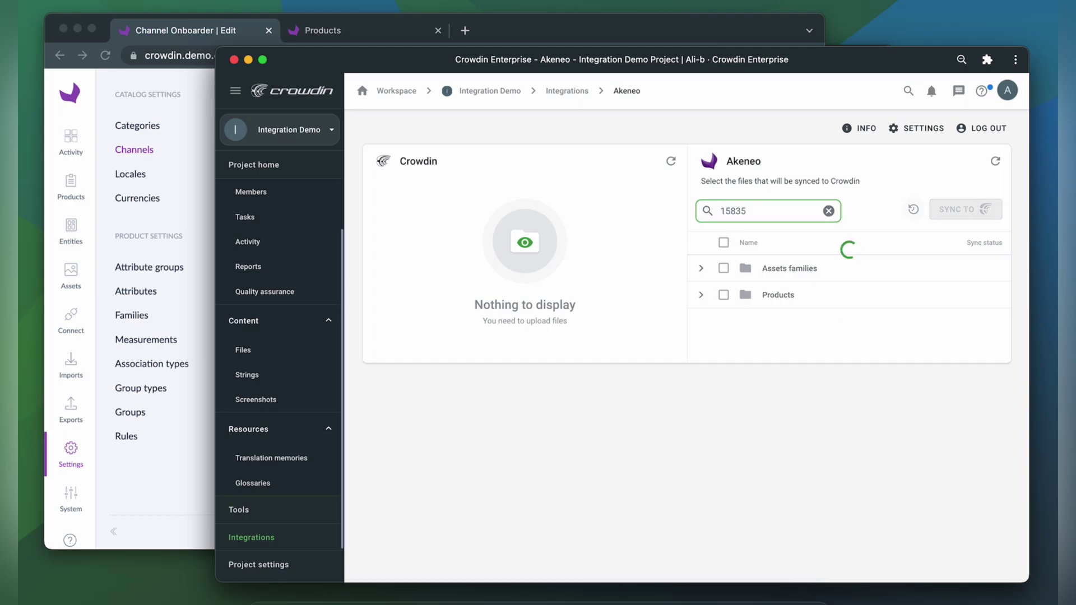
text(33975)
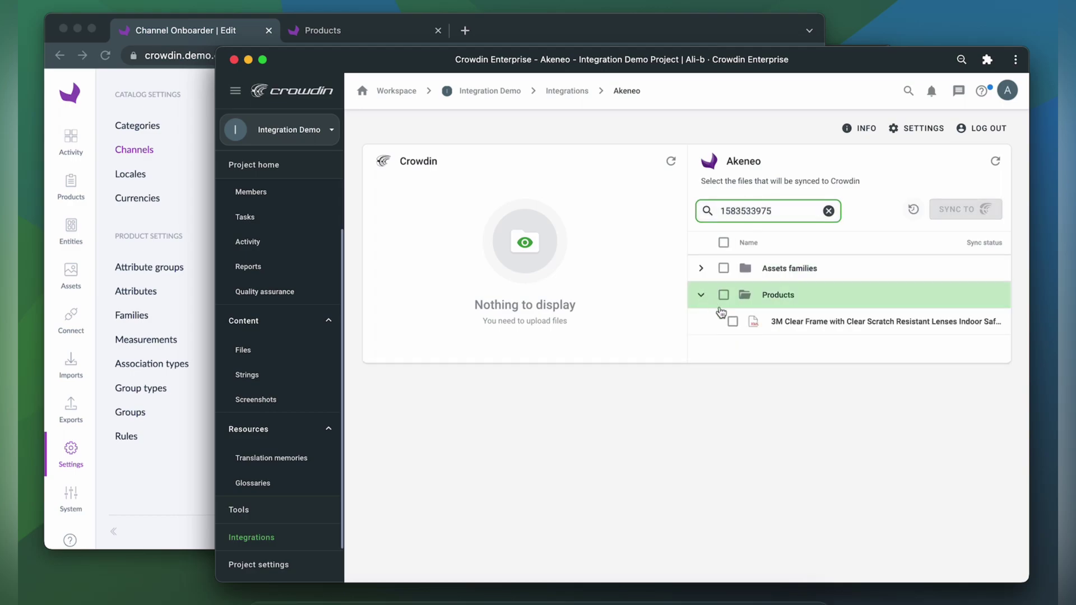
click(732, 323)
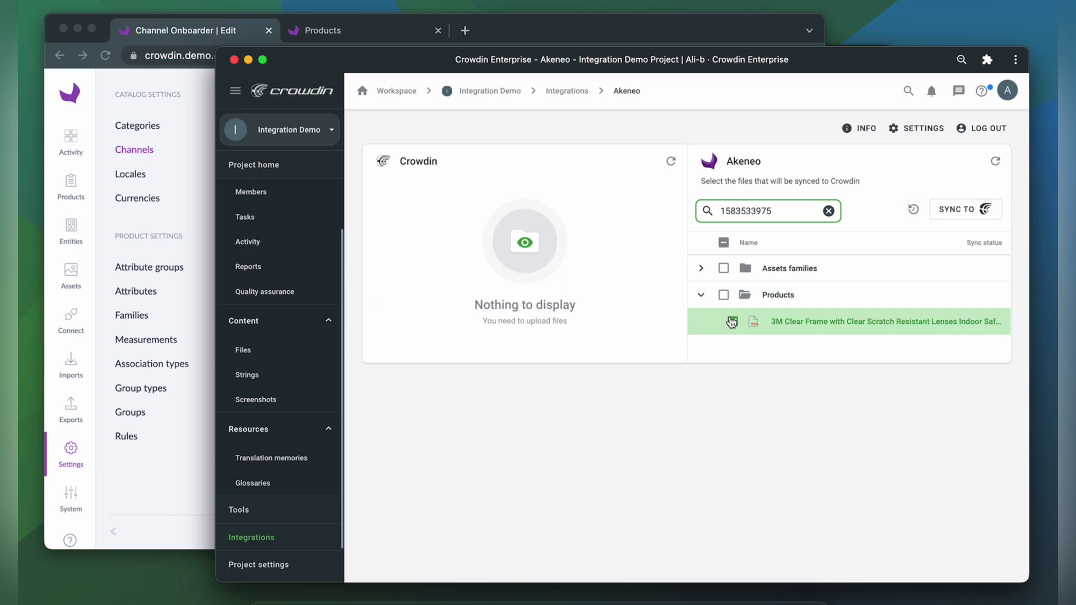
click(966, 209)
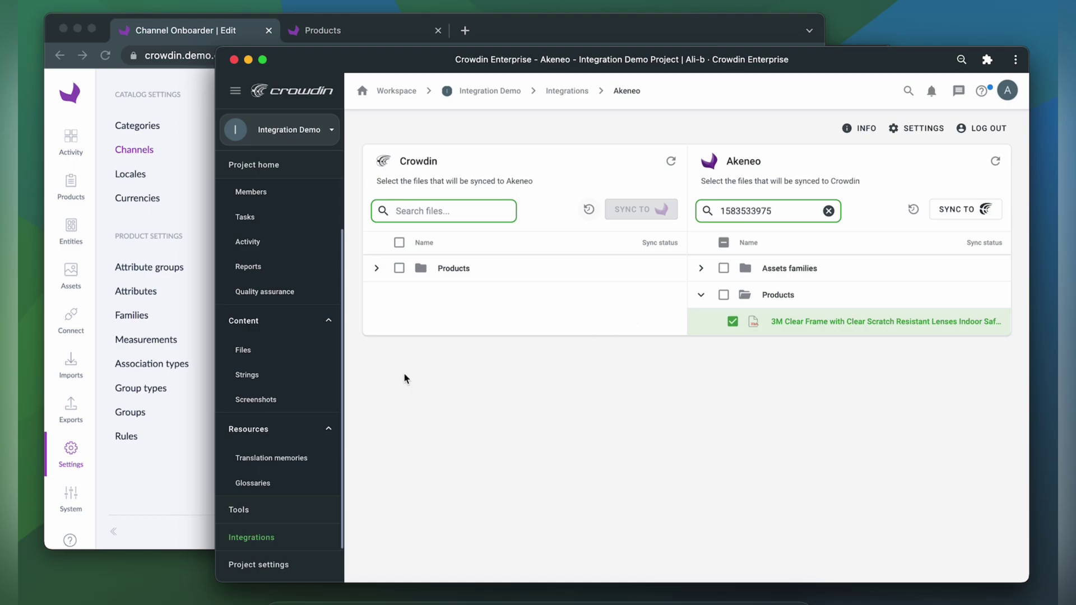
Select the 100% French version of the 3M Clear Frame product file and sync it to Akeneo.
click(377, 268)
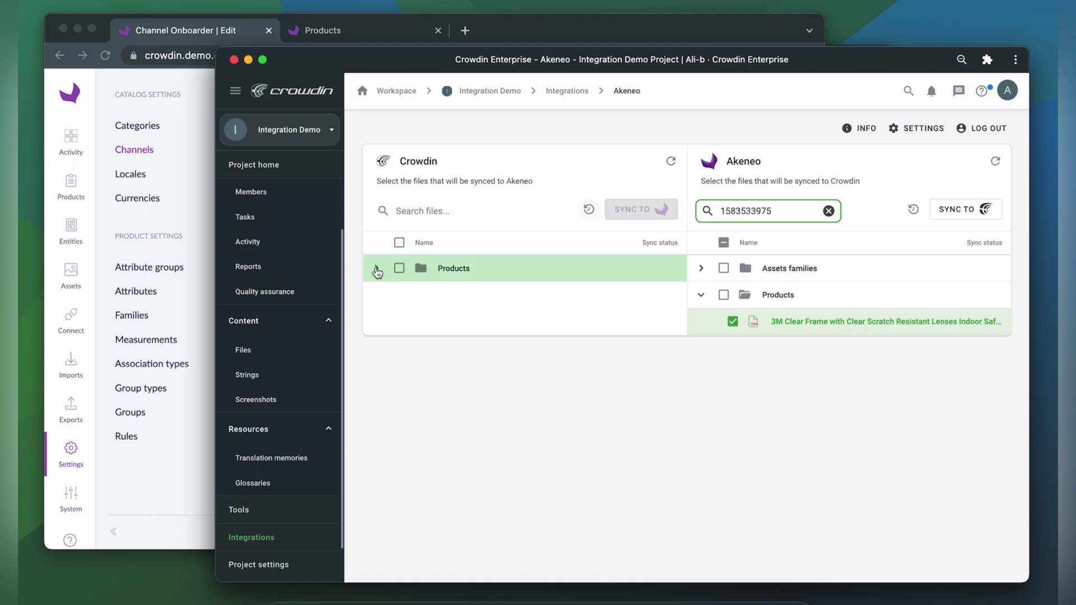
click(386, 295)
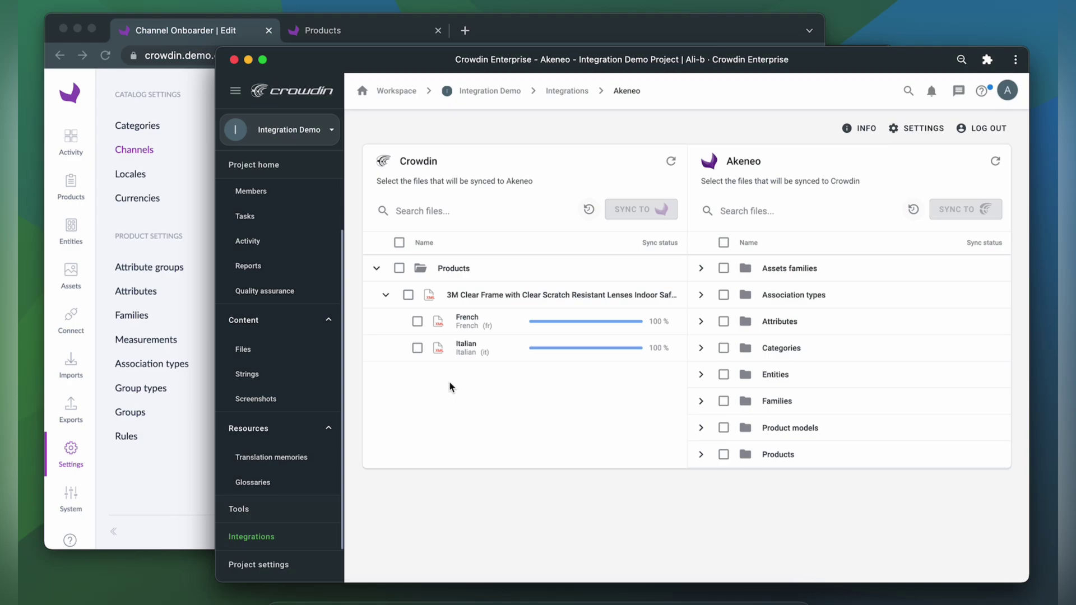
click(418, 322)
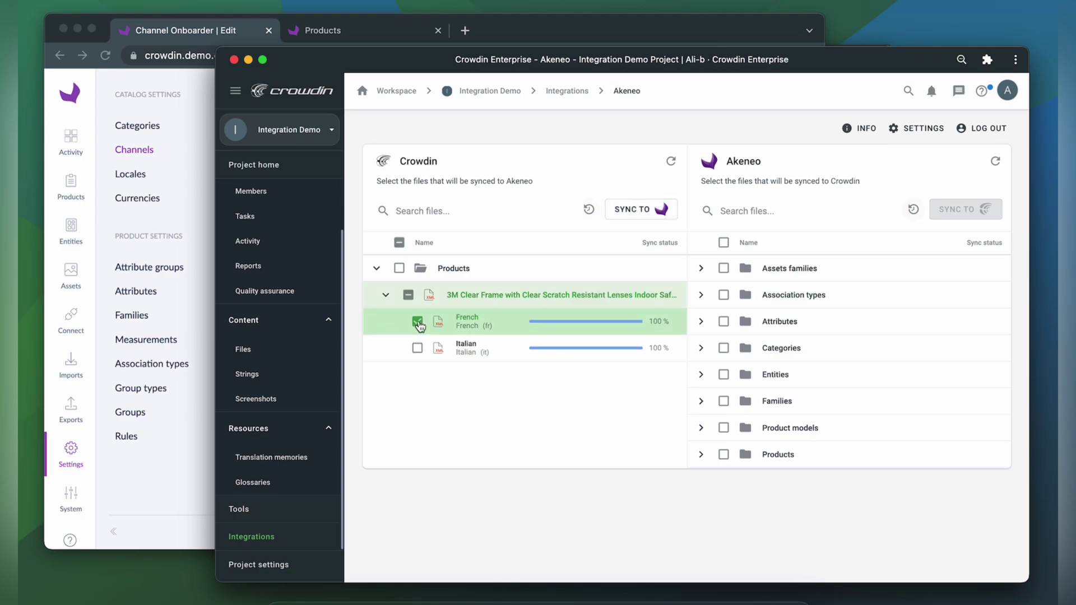
click(632, 211)
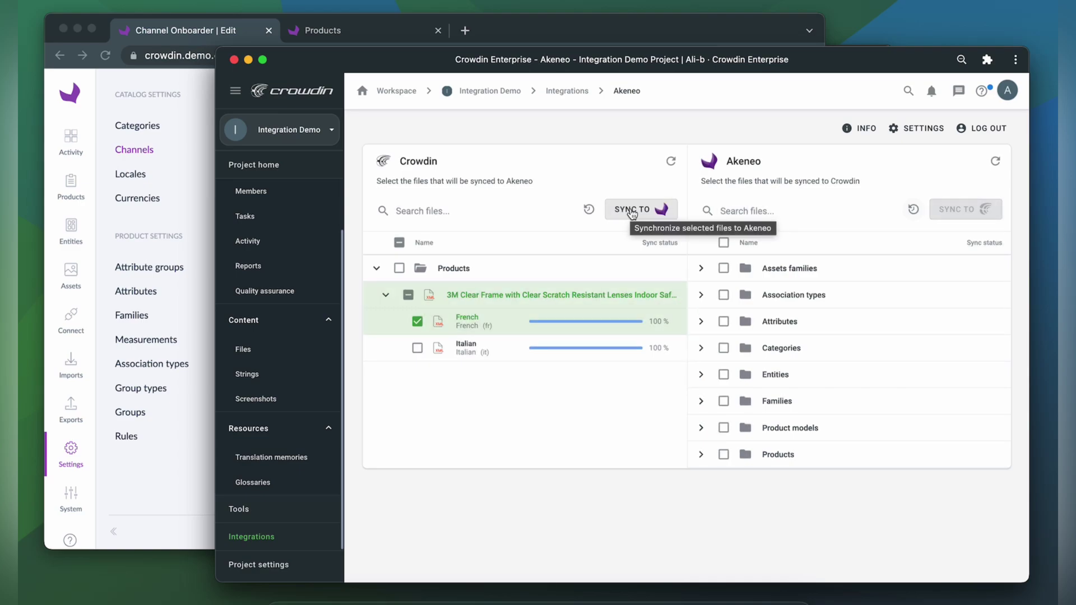
click(375, 26)
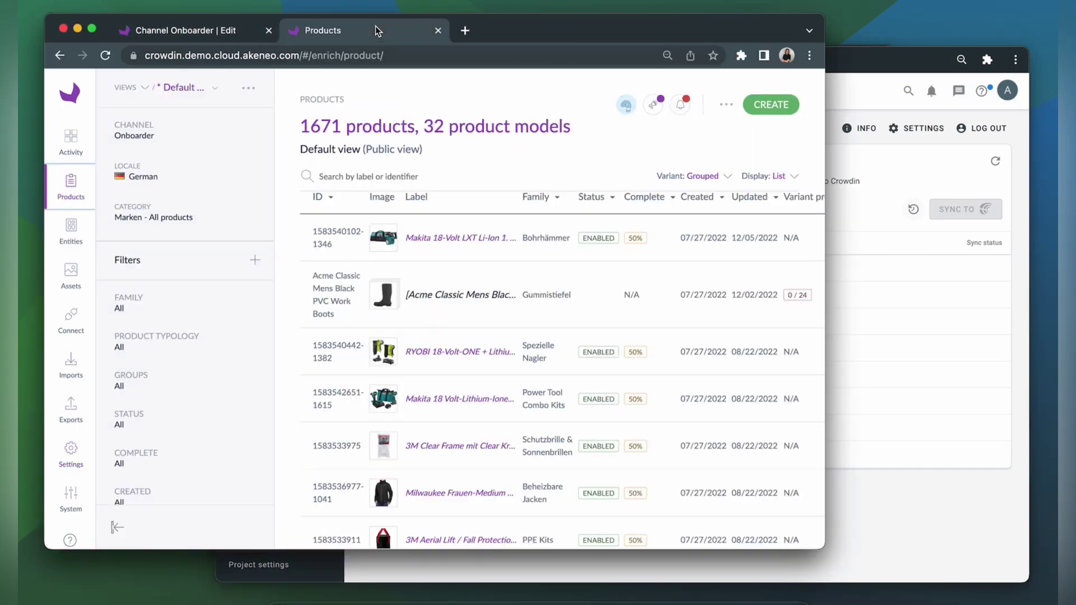
Open the 3M Clear Frame product, switch its locale to French, and scroll to Commercialisation.
click(451, 450)
click(559, 152)
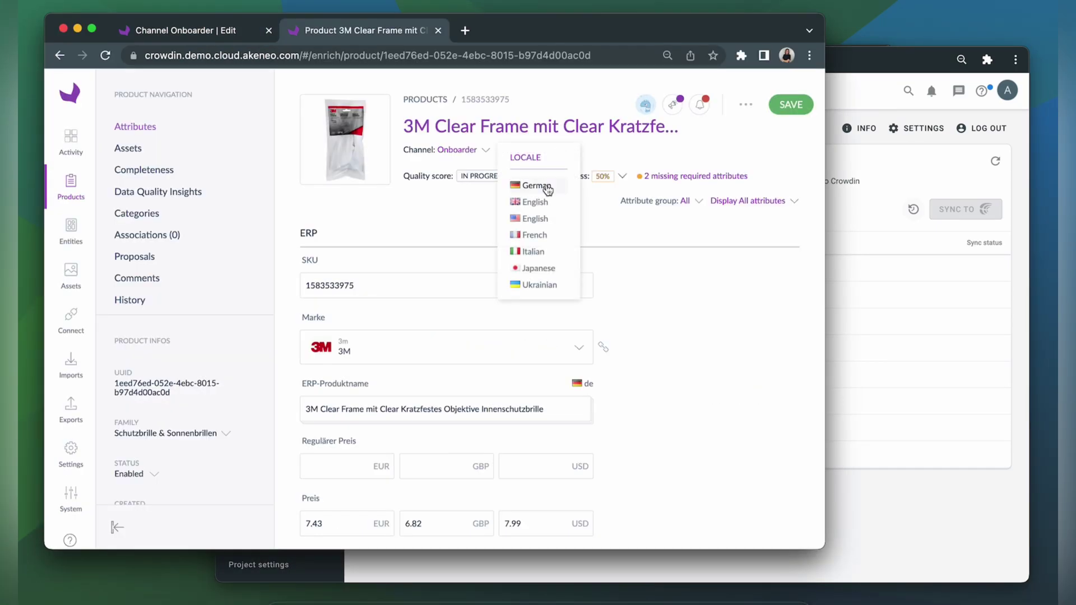
click(533, 234)
scroll(694, 310, down, 10)
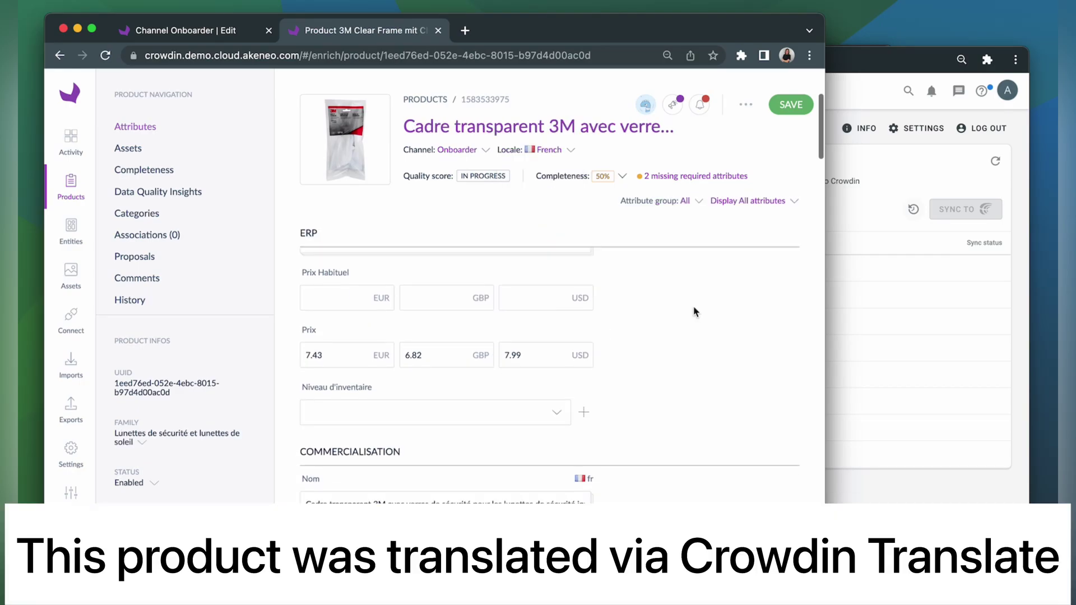
scroll(693, 311, down, 5)
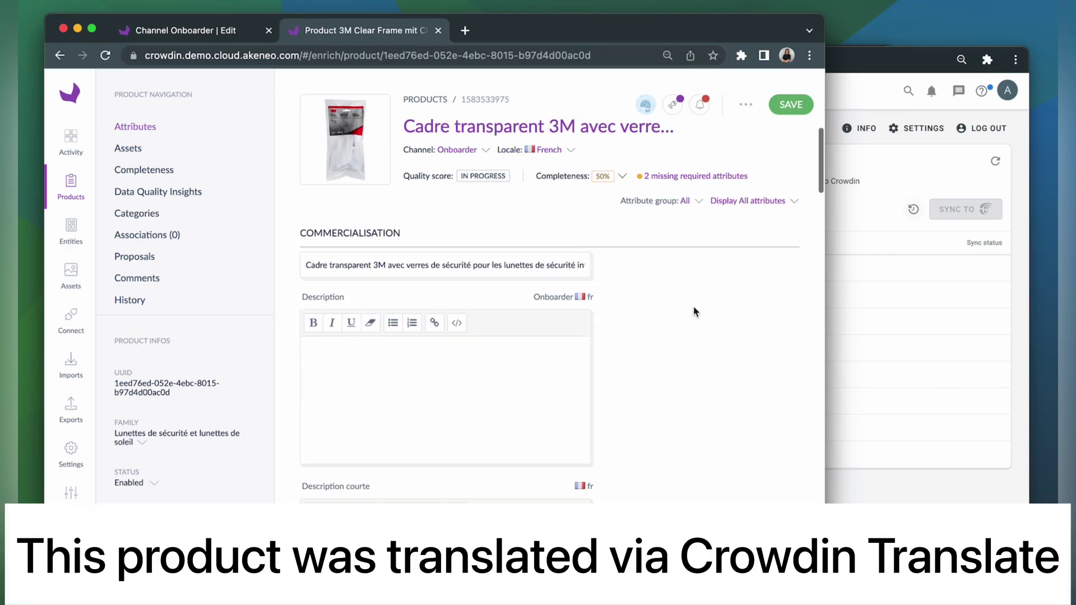